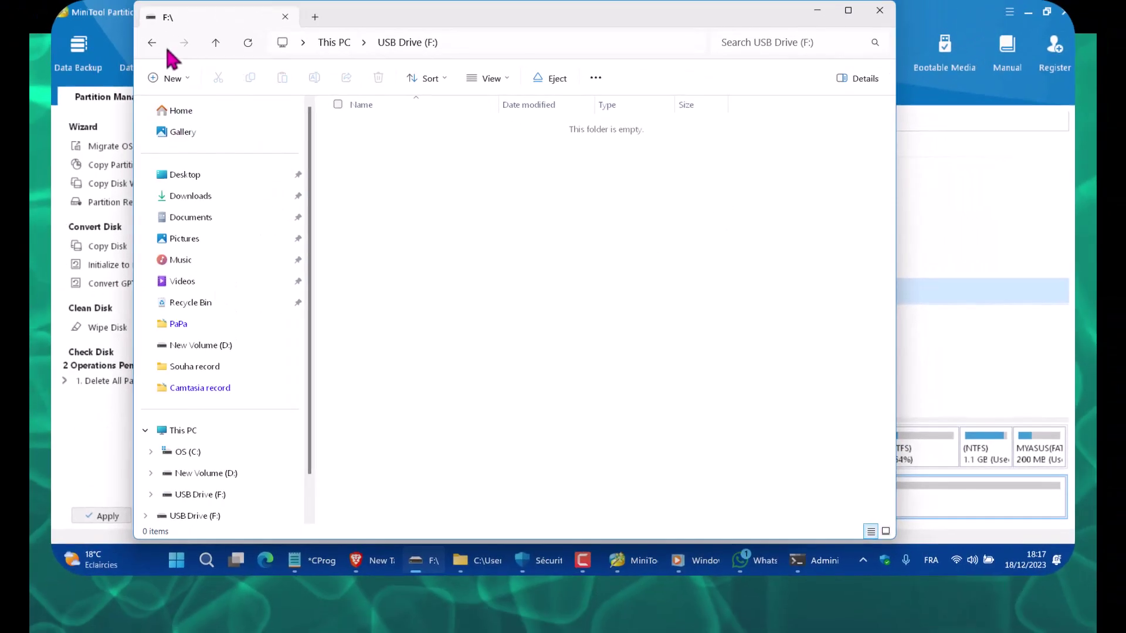
pyautogui.click(154, 43)
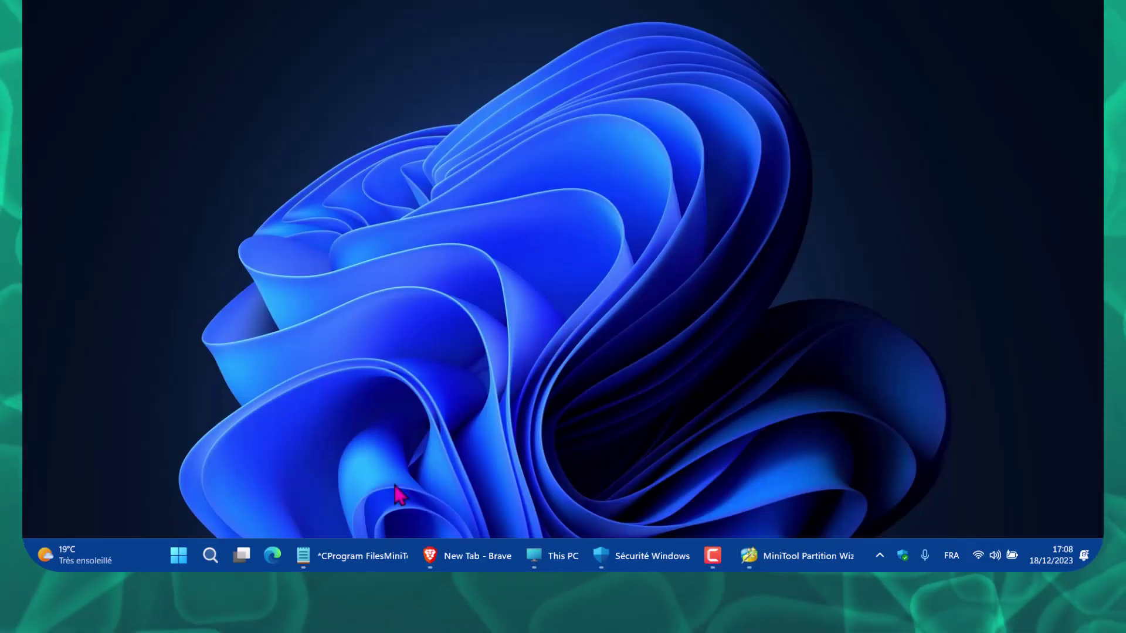
pyautogui.moveTo(304, 564)
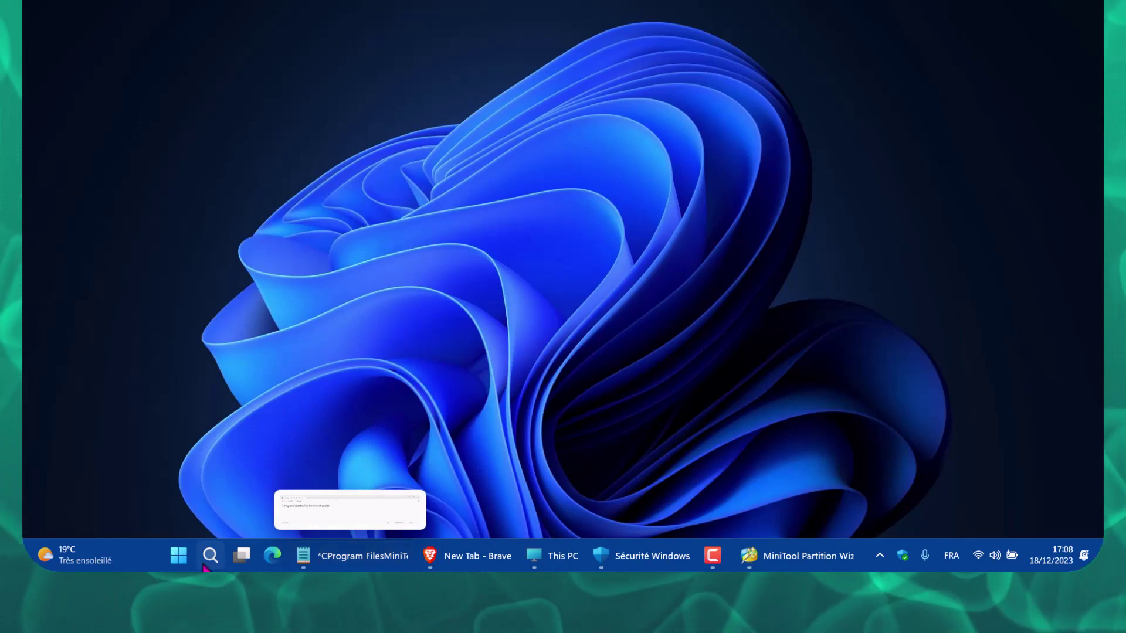
pyautogui.click(178, 556)
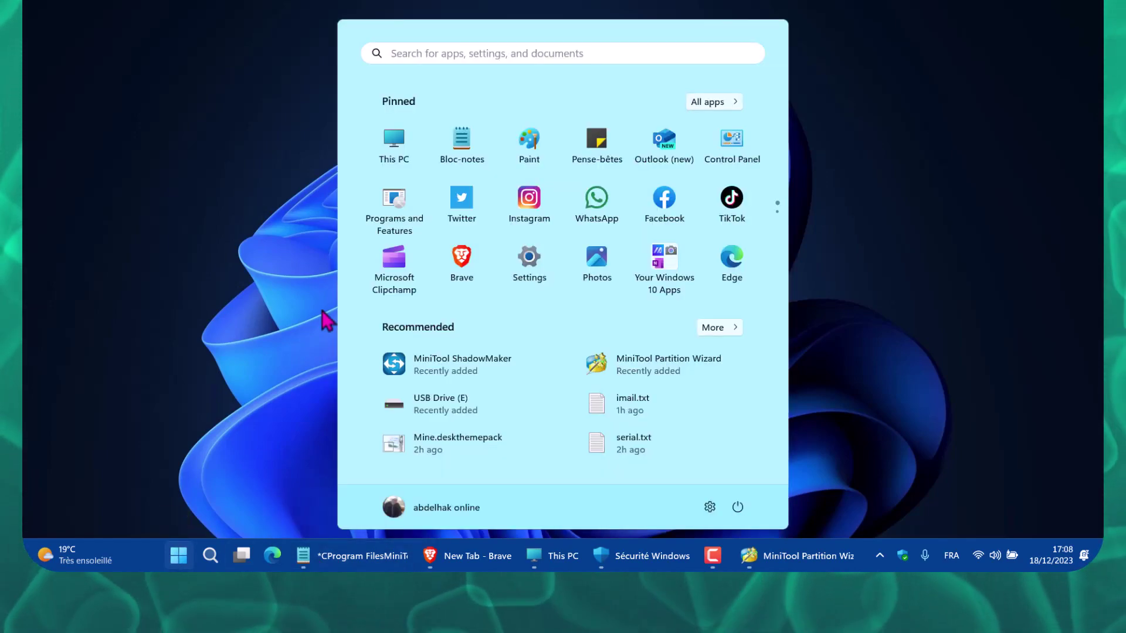
pyautogui.click(394, 146)
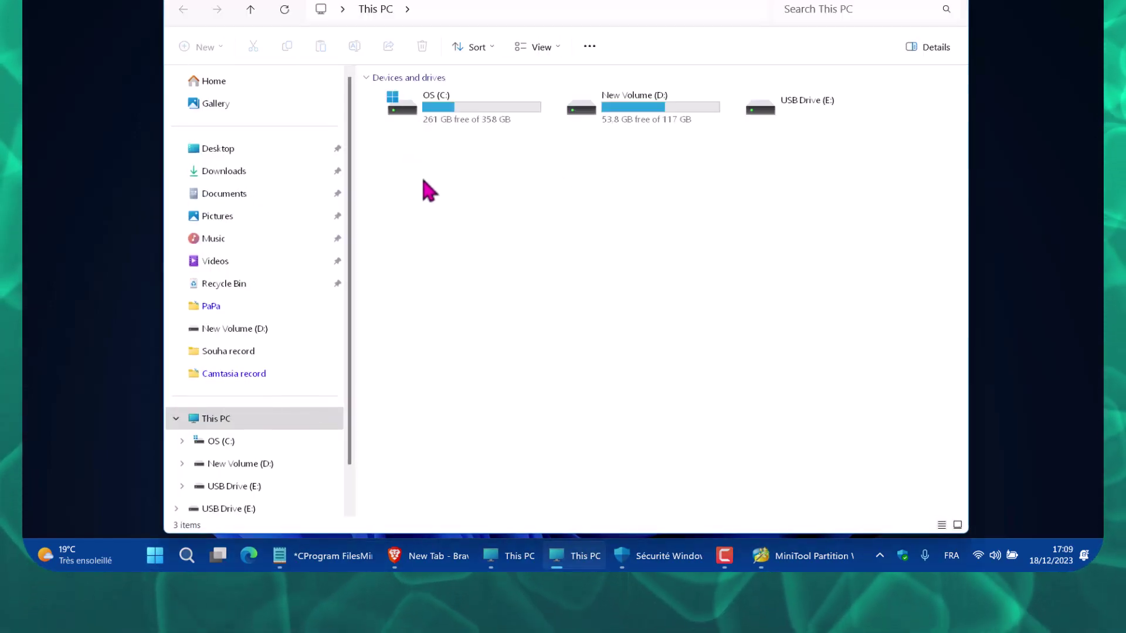
pyautogui.click(954, 0)
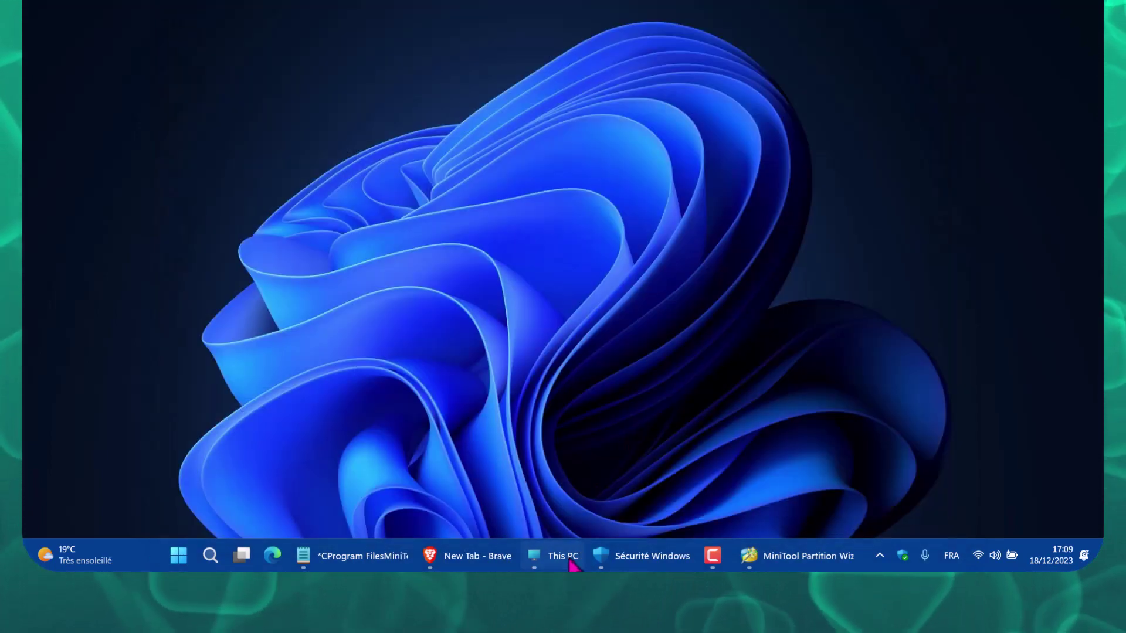
# Try to quick-format USB Drive (E:) as FAT32 with a 4096-byte allocation unit size, and close the format dialogs
pyautogui.click(572, 565)
pyautogui.rightClick(712, 110)
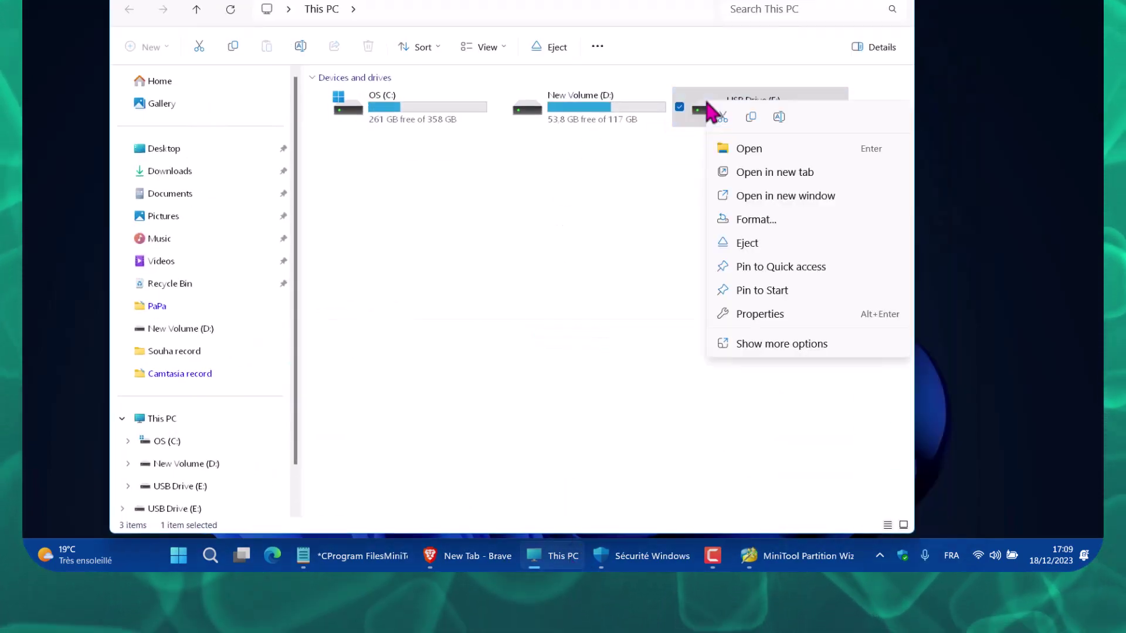
pyautogui.click(732, 150)
pyautogui.click(576, 273)
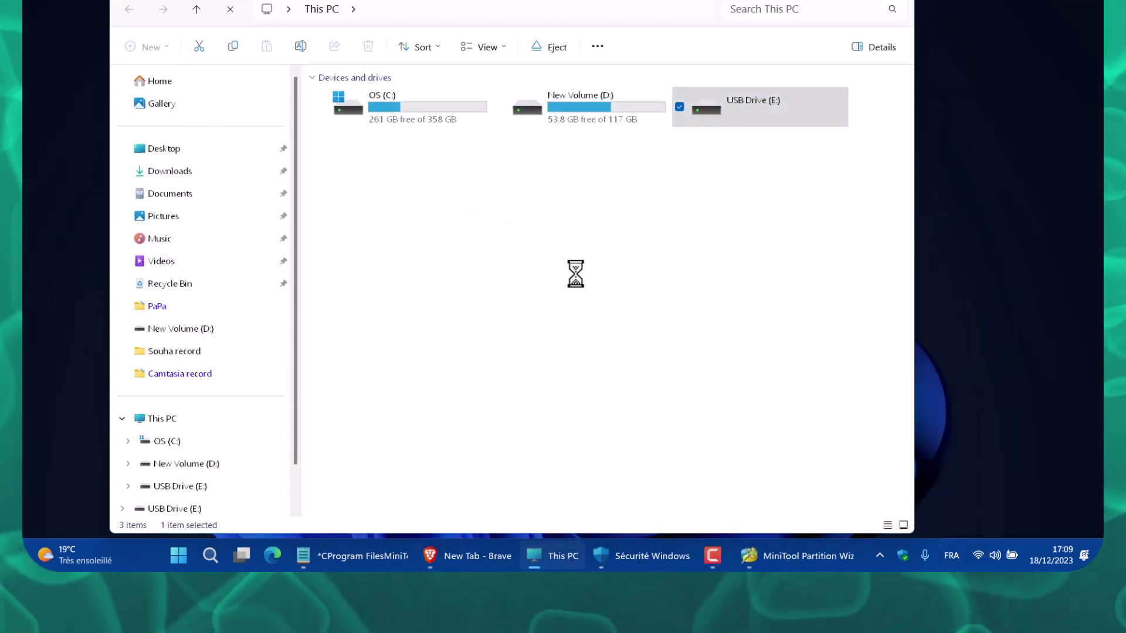
pyautogui.click(246, 311)
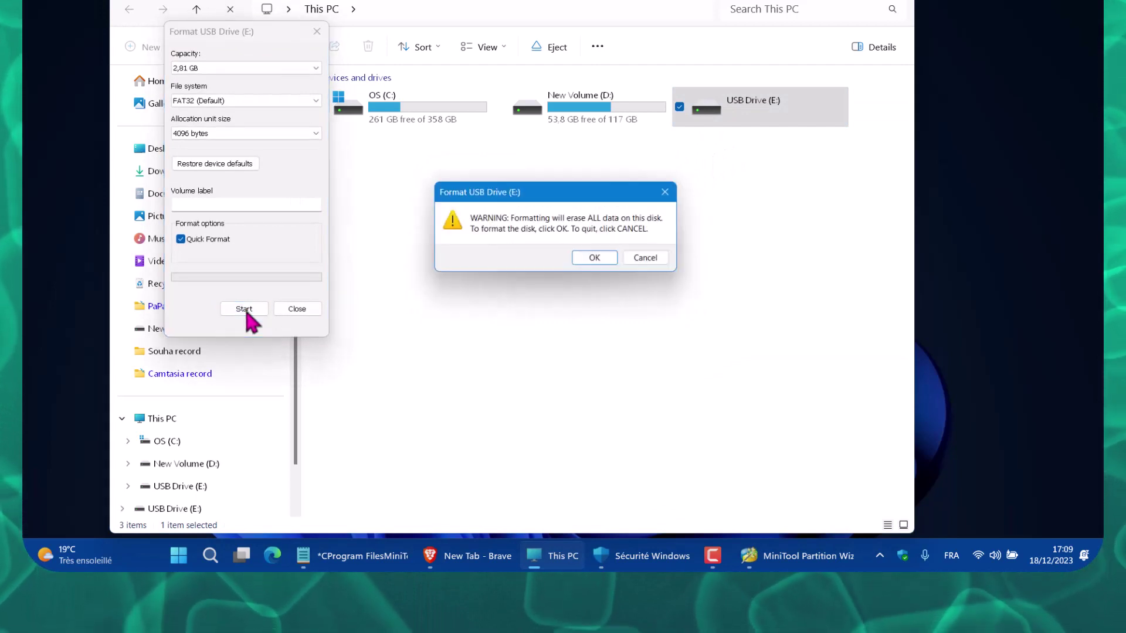
pyautogui.click(598, 260)
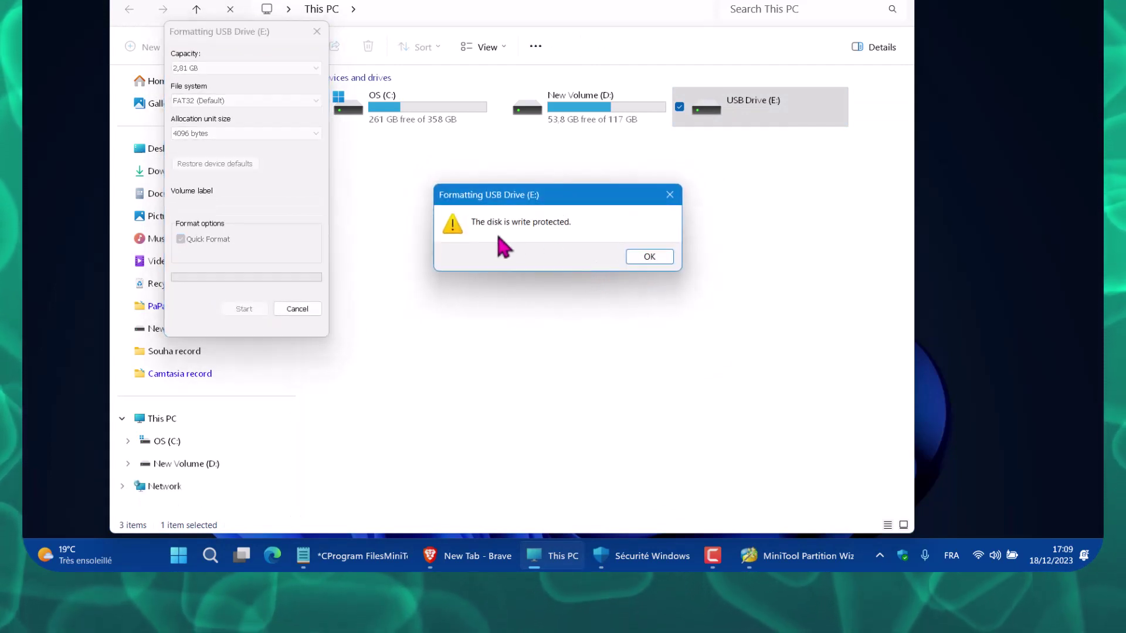
pyautogui.click(638, 258)
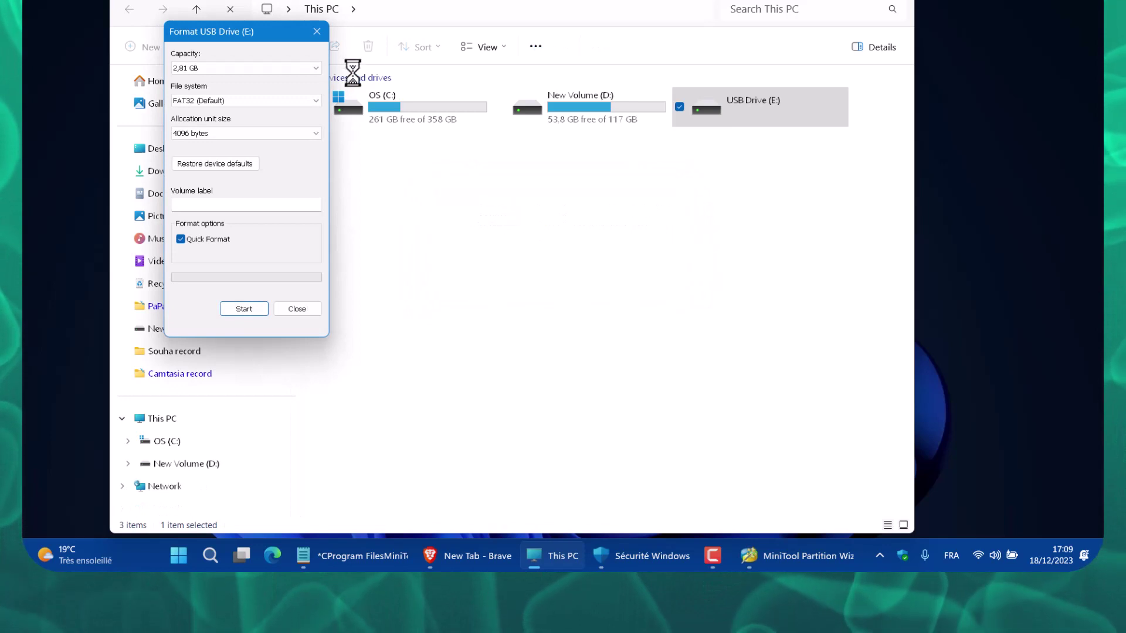
pyautogui.click(319, 33)
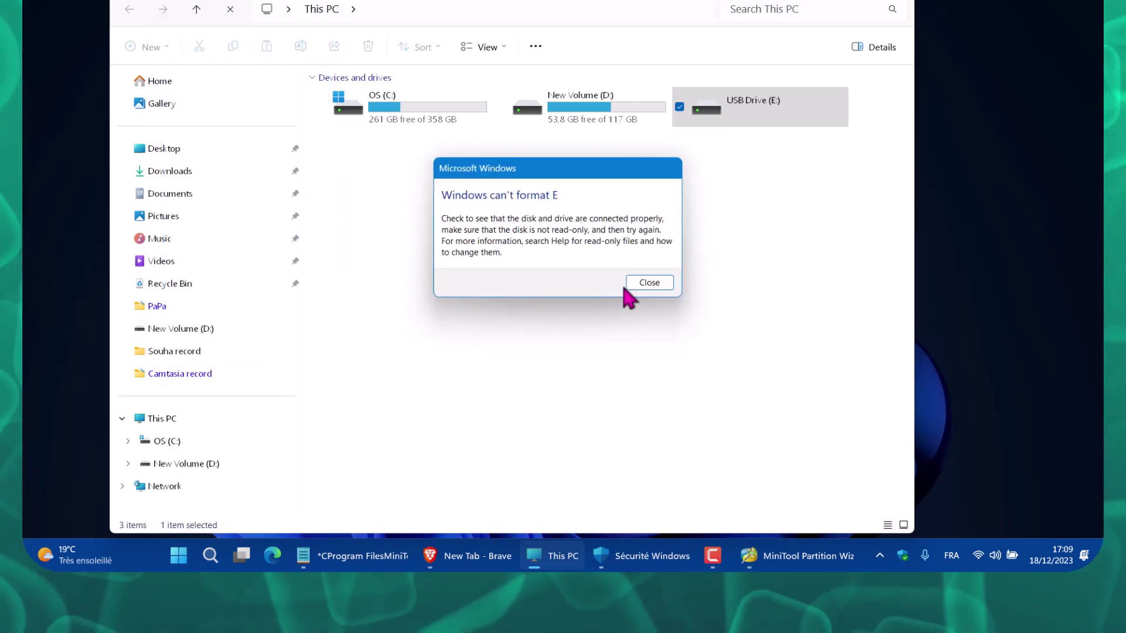
pyautogui.click(648, 284)
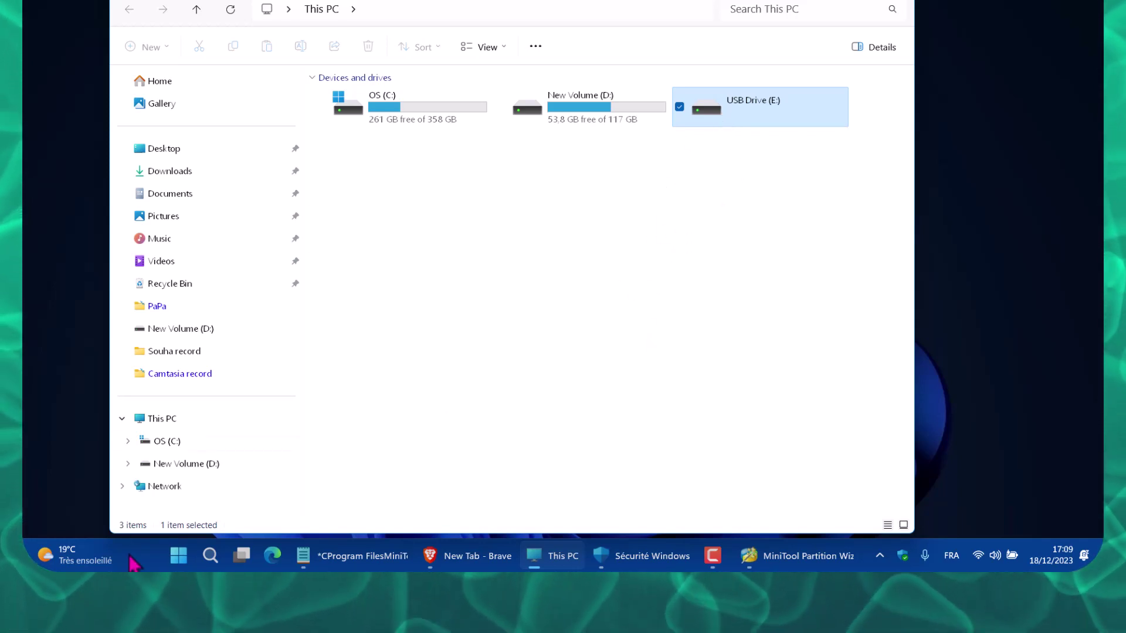
pyautogui.rightClick(186, 558)
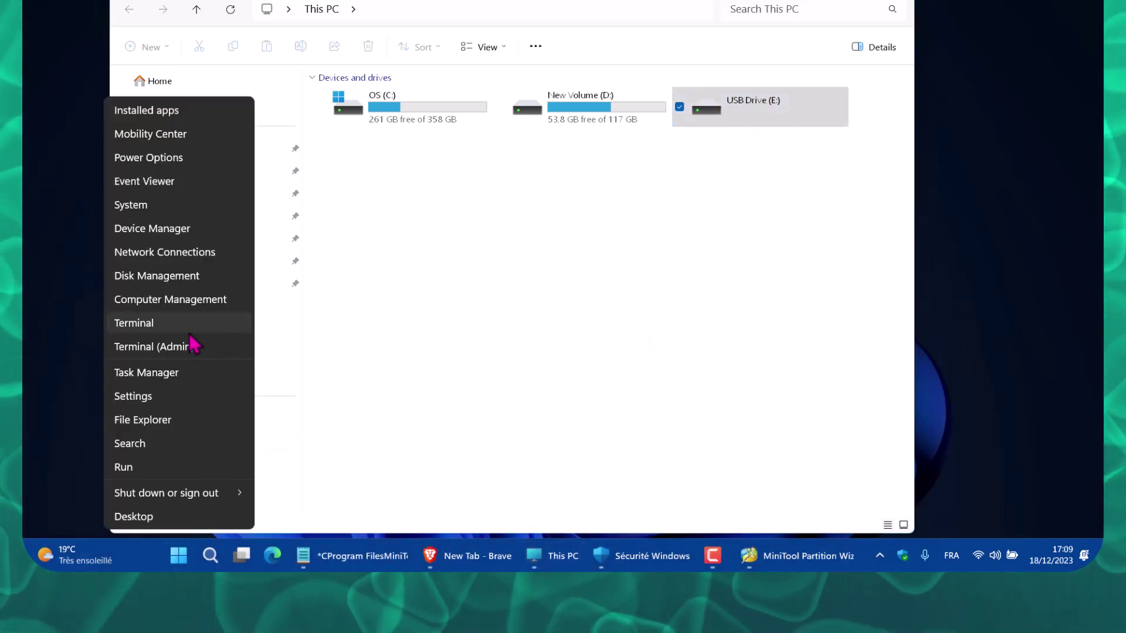
pyautogui.click(191, 357)
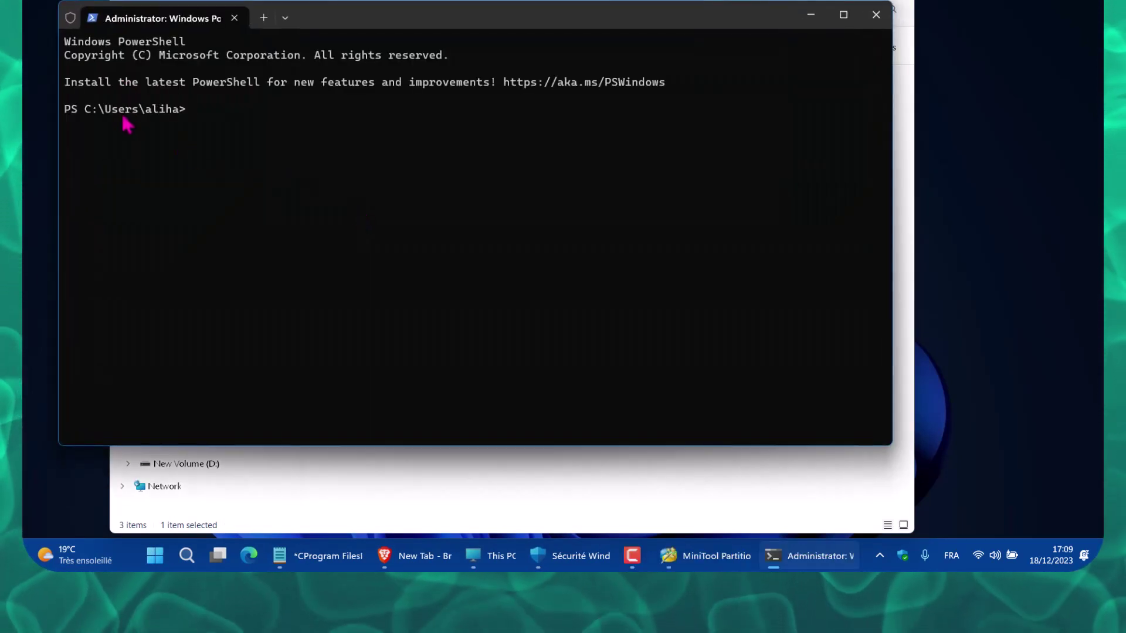
pyautogui.click(875, 14)
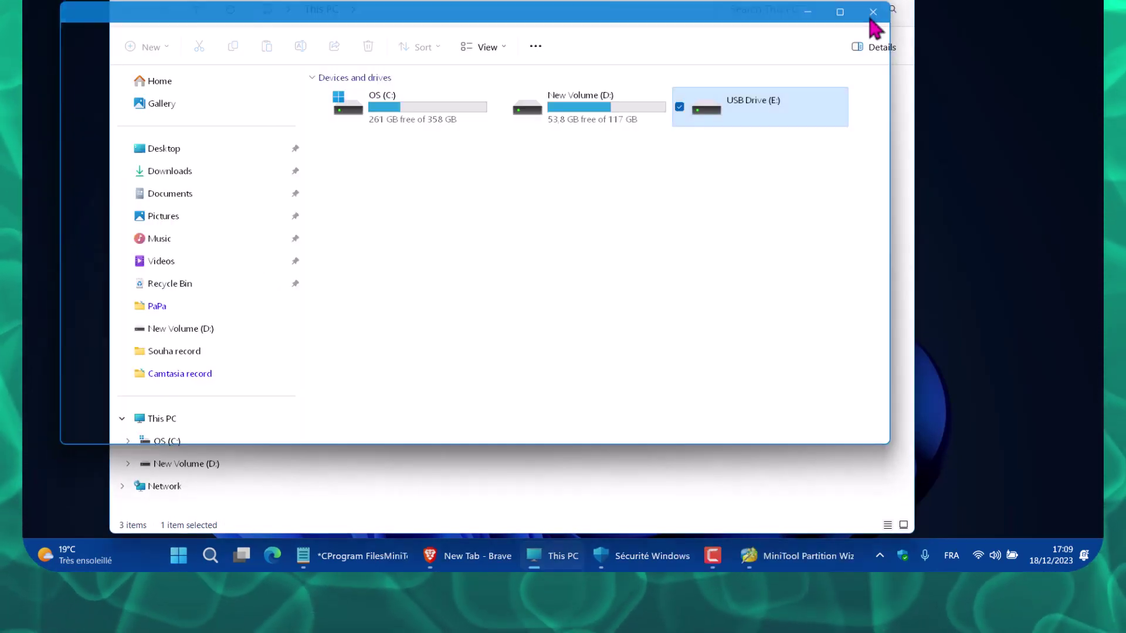
pyautogui.rightClick(174, 563)
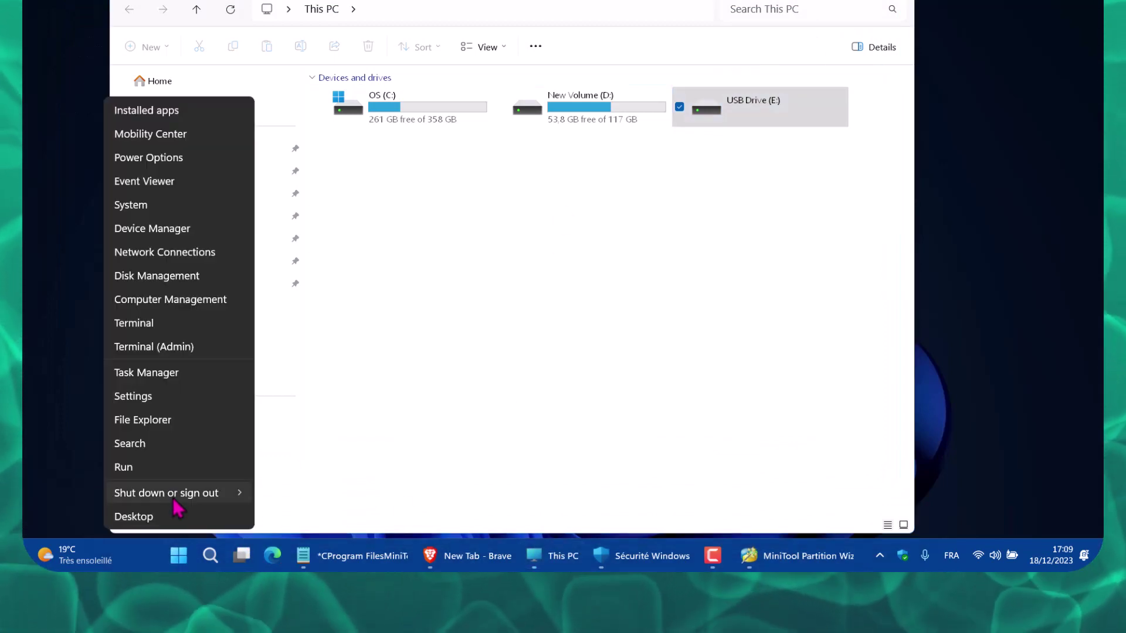
pyautogui.click(166, 469)
pyautogui.click(129, 509)
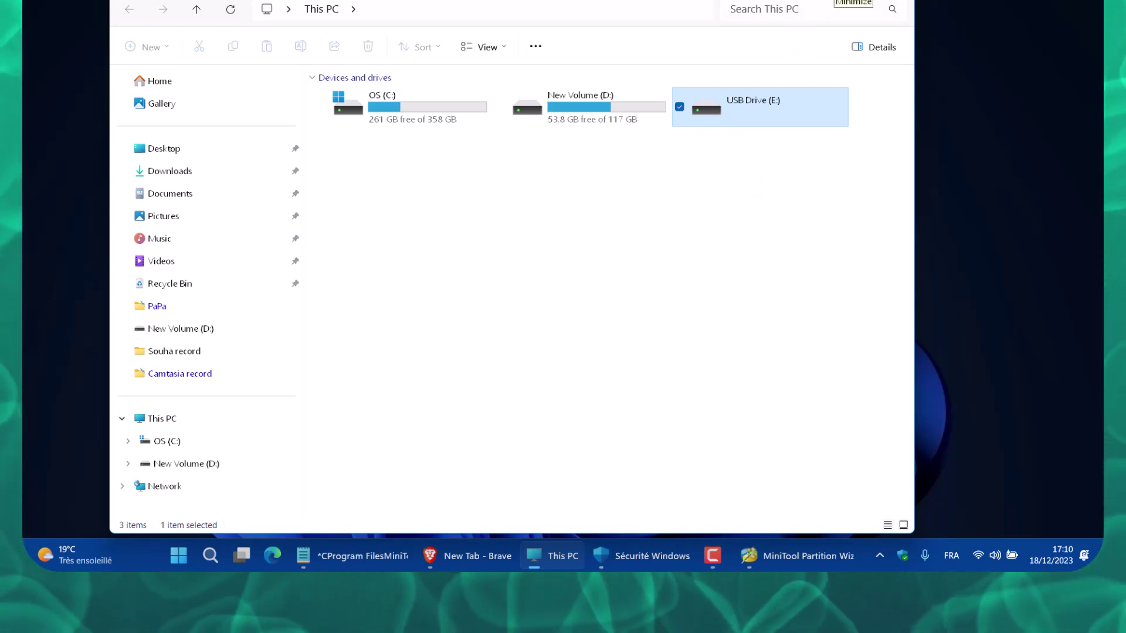
# Switch to MiniTool Partition Wizard and compare Disk 2's partitions with the drives listed in File Explorer
pyautogui.click(851, 1)
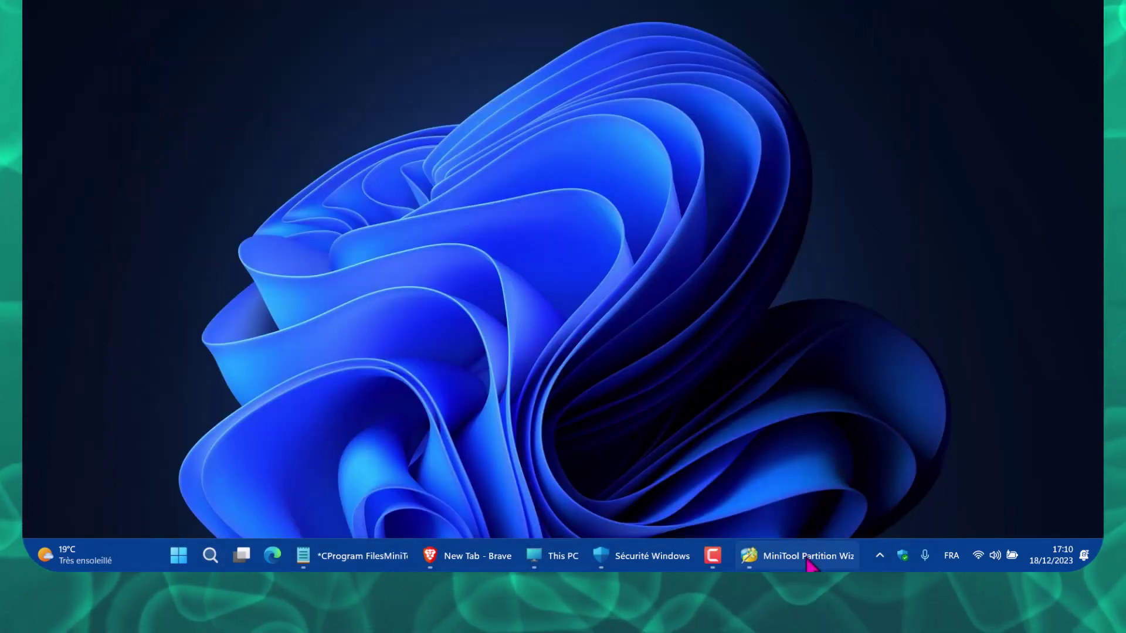
pyautogui.click(808, 561)
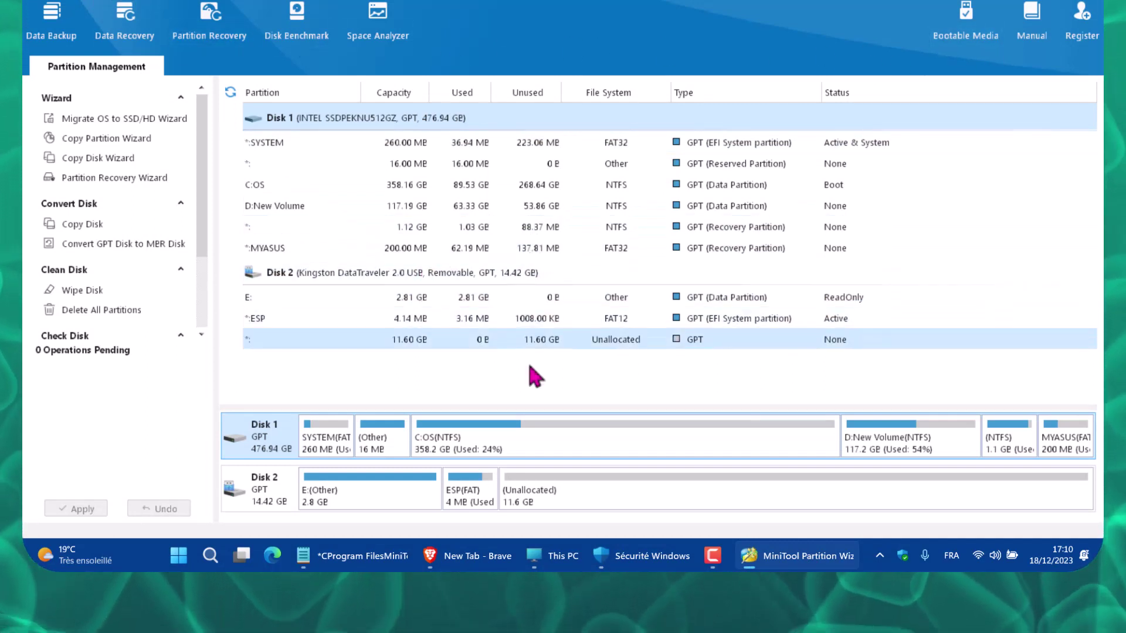
pyautogui.click(557, 558)
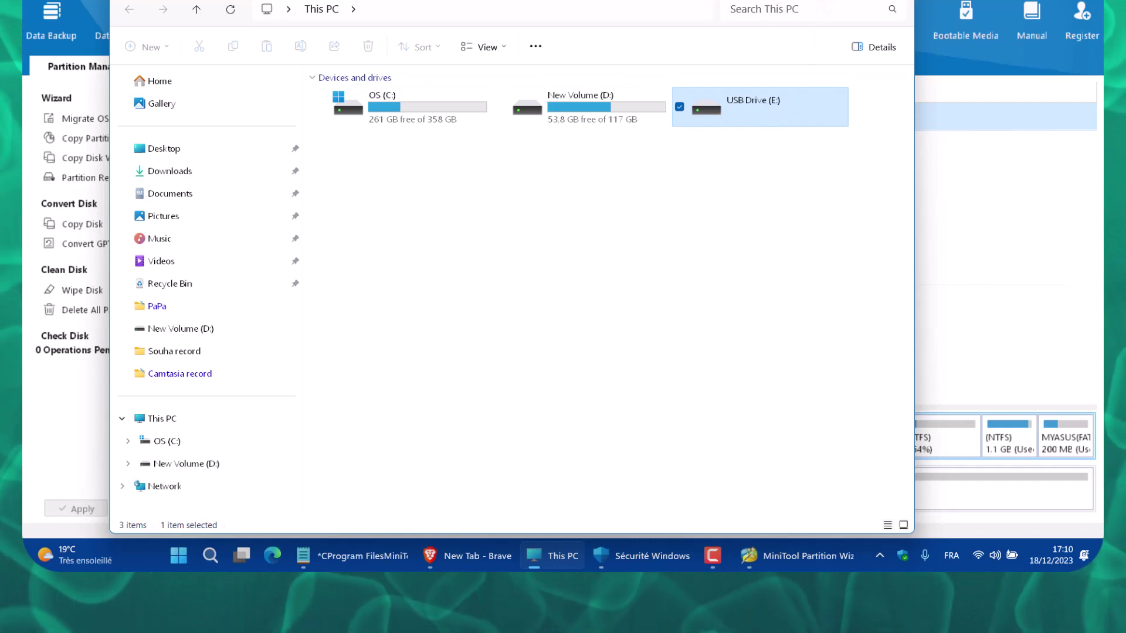
pyautogui.click(815, 5)
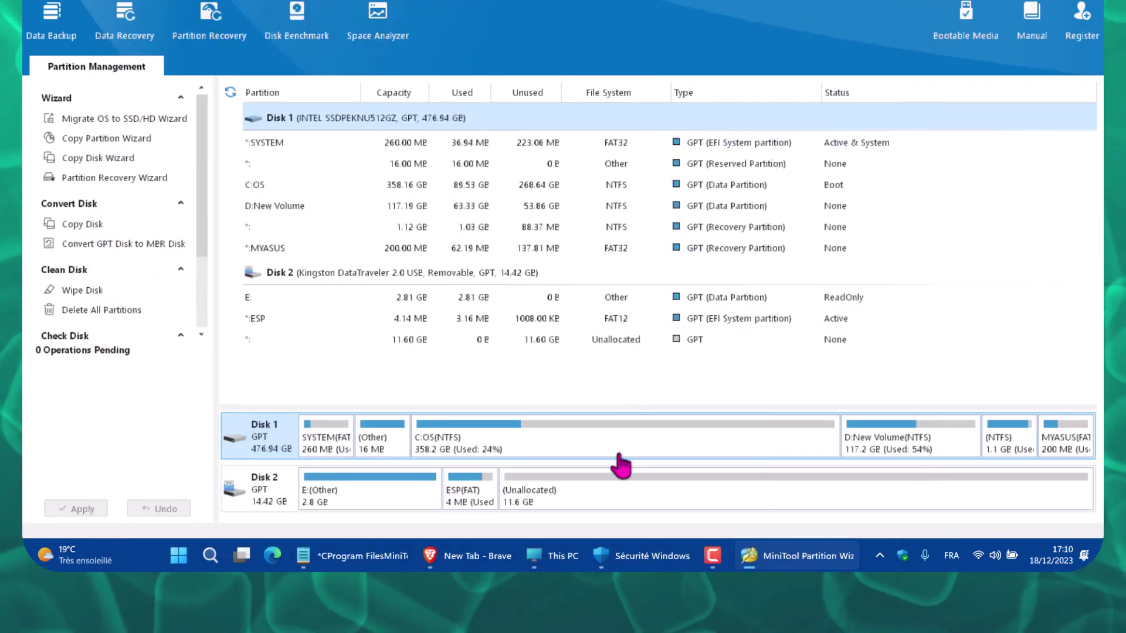
pyautogui.click(563, 564)
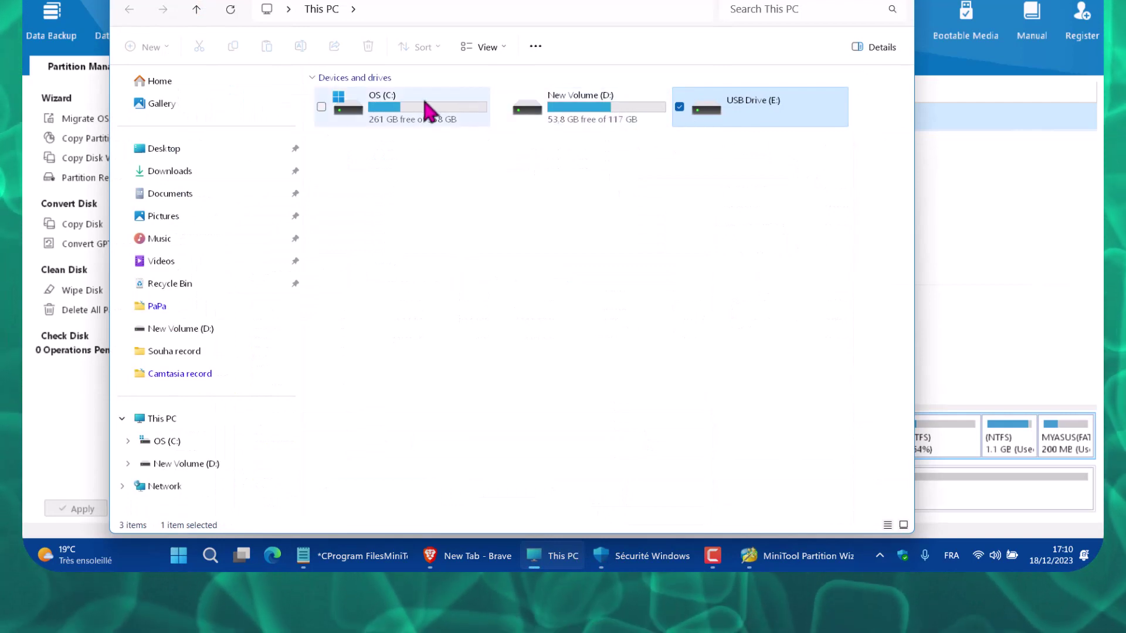
pyautogui.moveTo(870, 5); pyautogui.dragTo(808, 22)
pyautogui.click(559, 541)
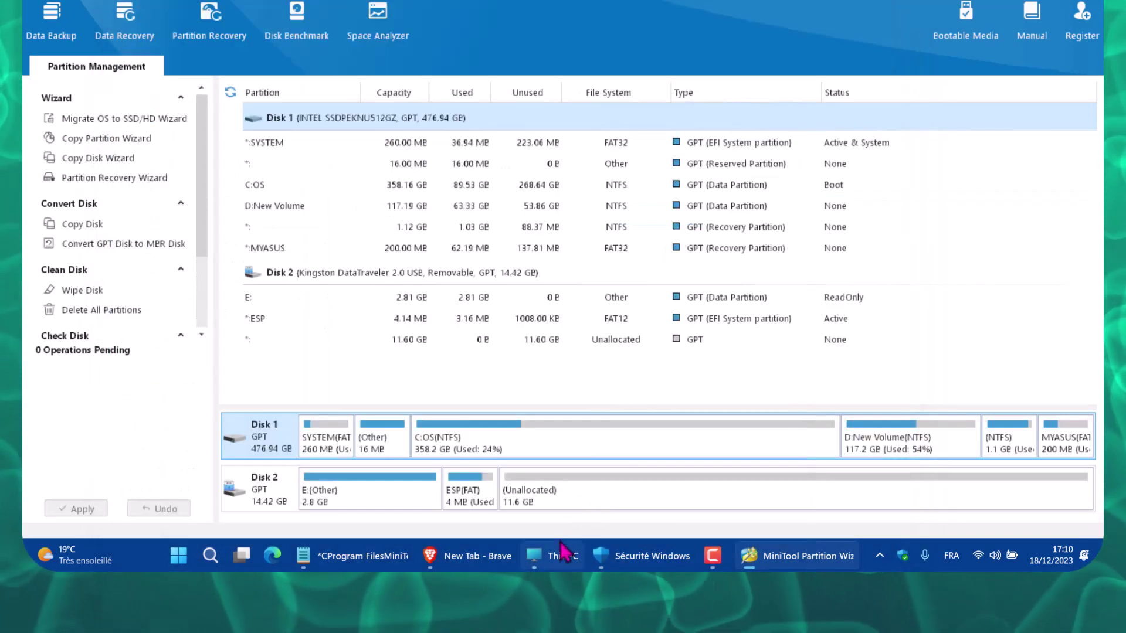
pyautogui.moveTo(572, 551)
pyautogui.moveTo(721, 565)
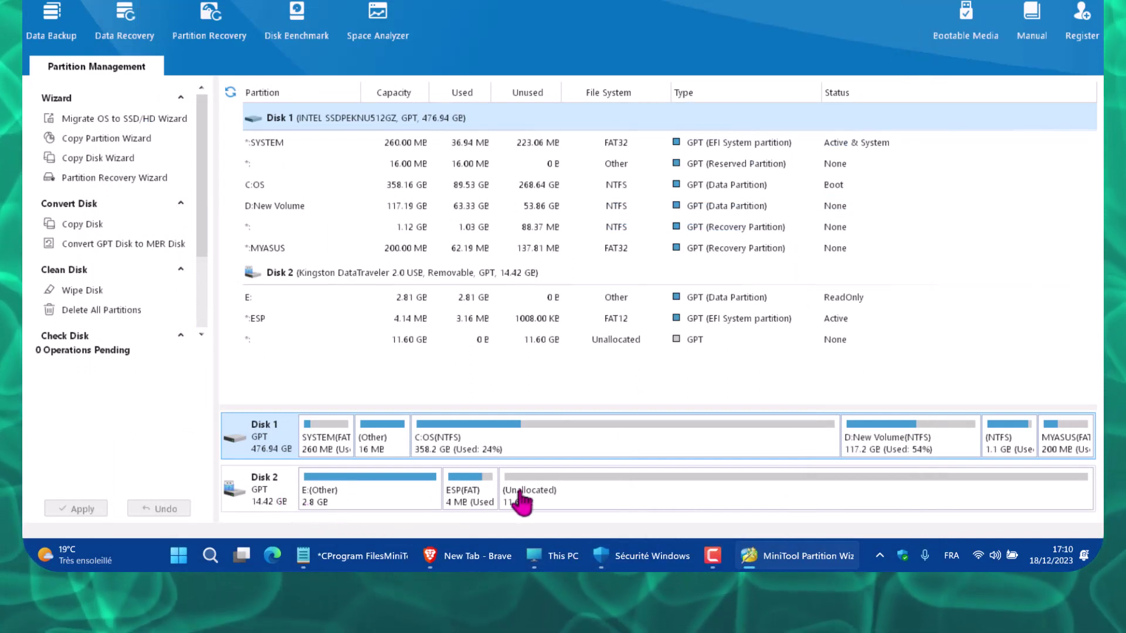
# Open Disk Management maximized and check which operations are offered for Disk 1's E: partition, 4 MB EFI partition and unallocated space
pyautogui.rightClick(177, 559)
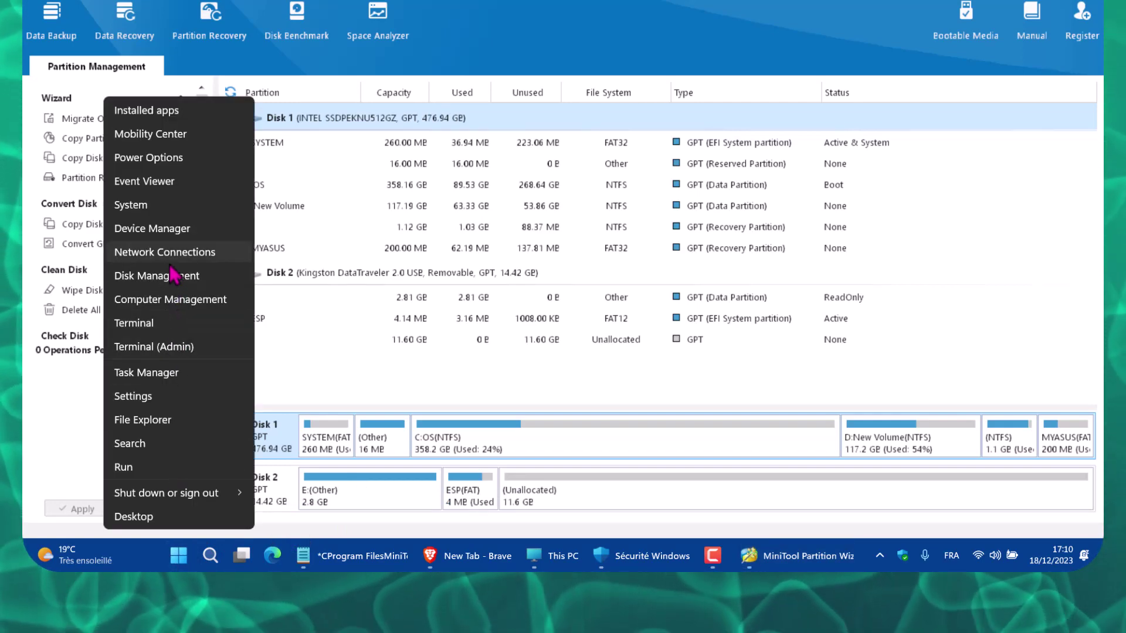
pyautogui.click(175, 299)
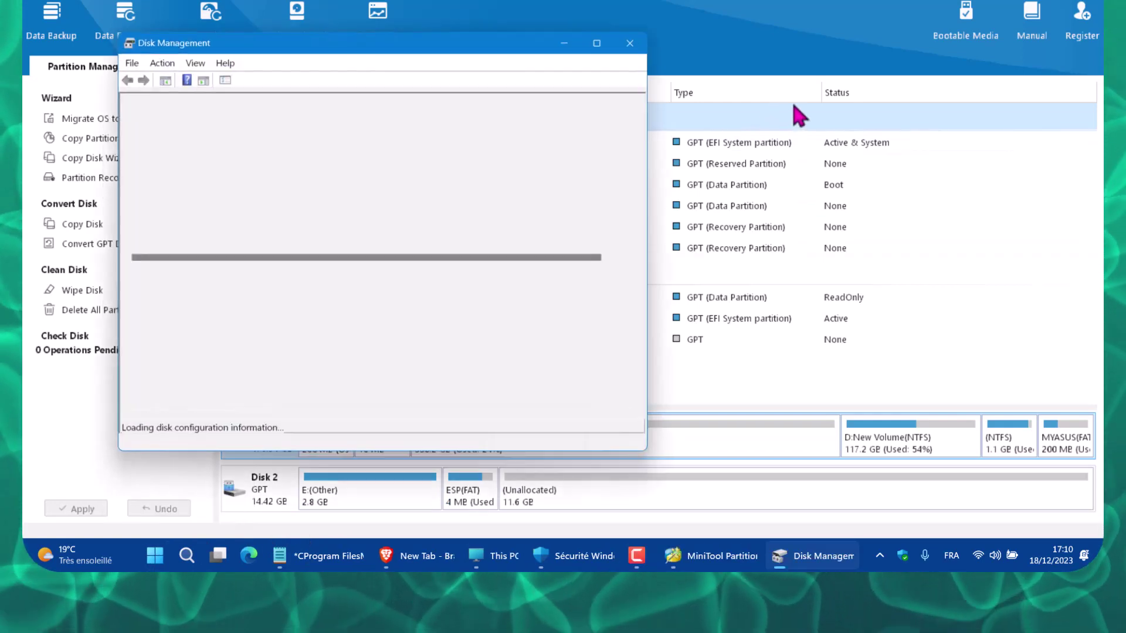
pyautogui.click(622, 57)
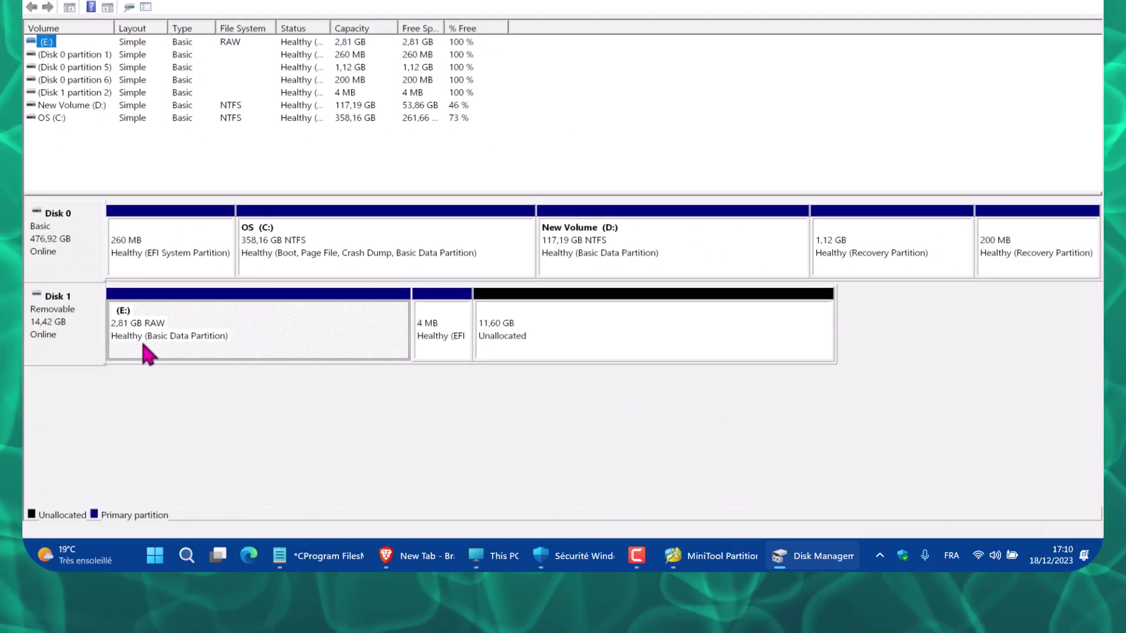
pyautogui.rightClick(161, 328)
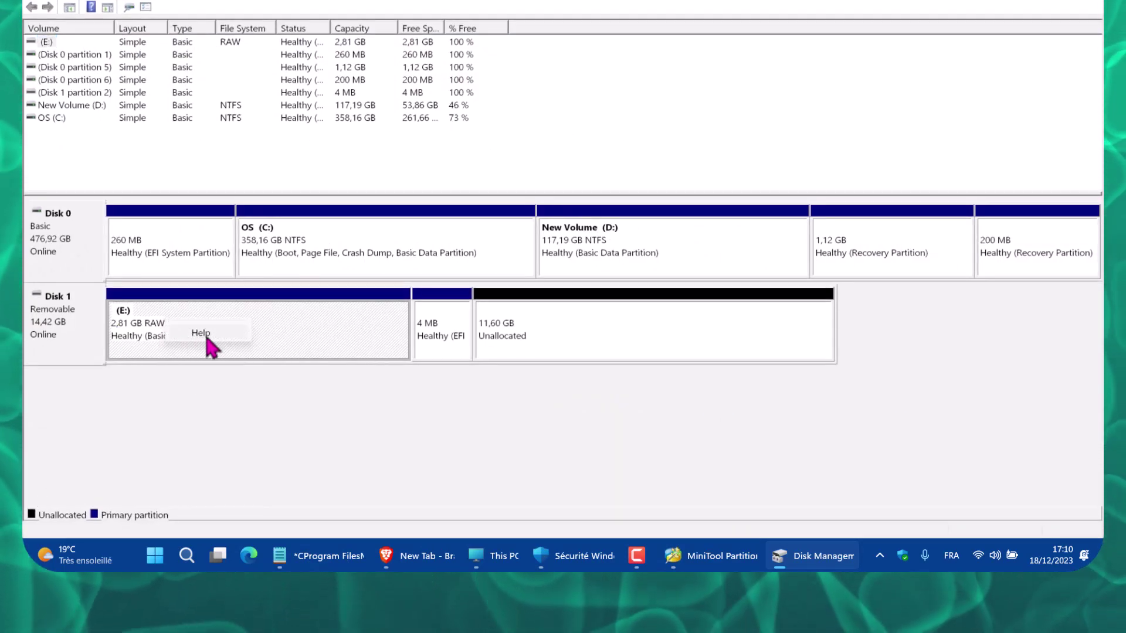
pyautogui.rightClick(442, 332)
pyautogui.rightClick(671, 328)
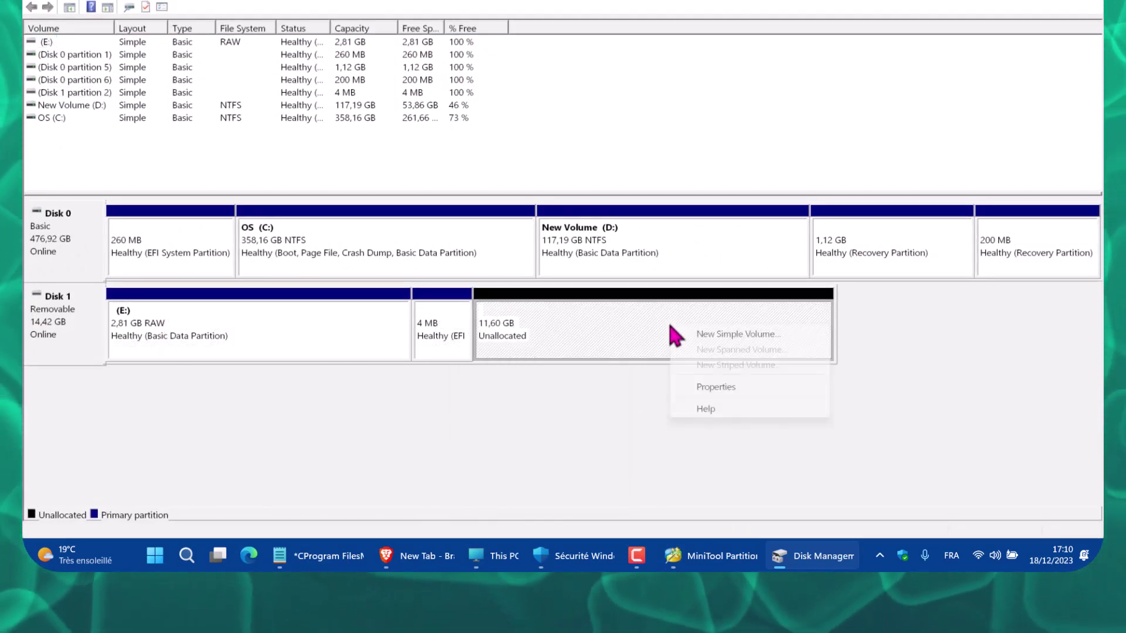
pyautogui.click(537, 347)
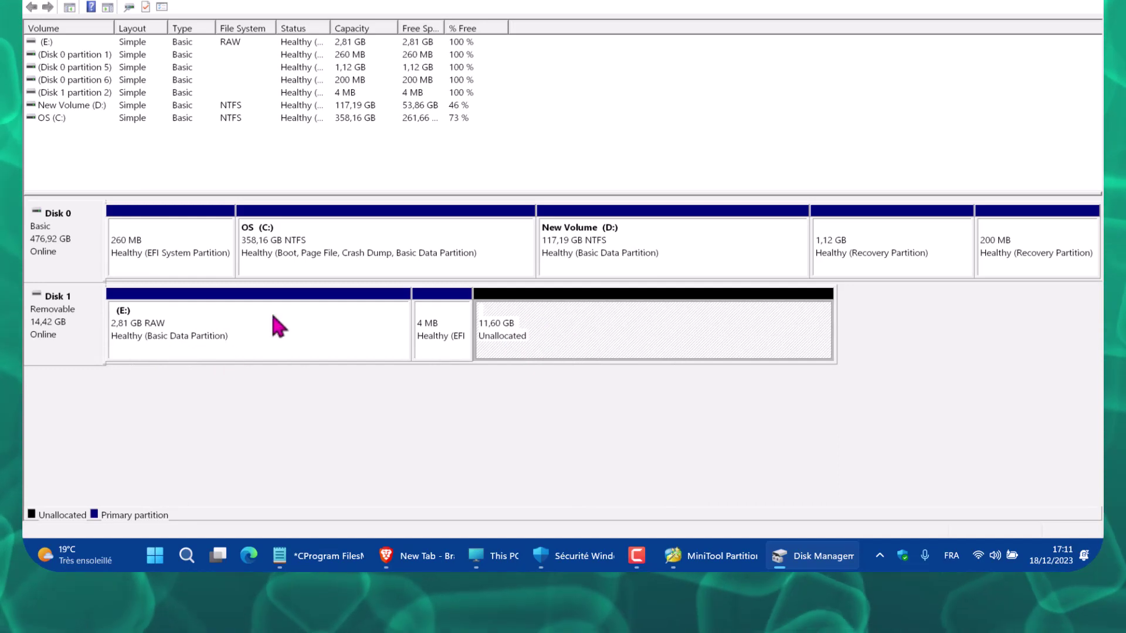
pyautogui.click(354, 343)
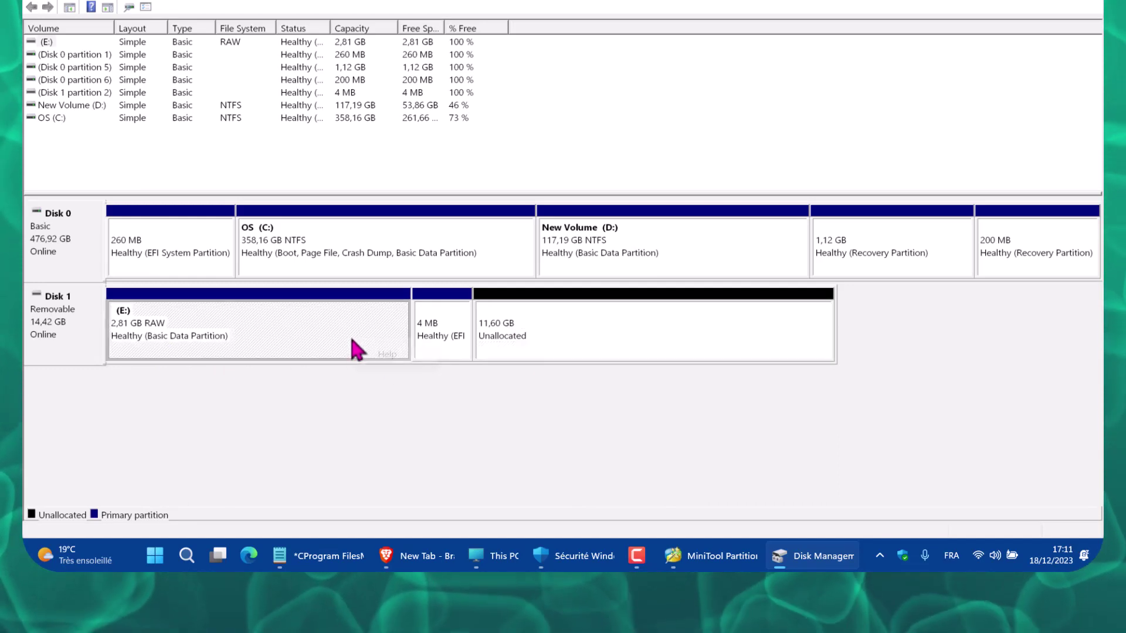
pyautogui.rightClick(519, 326)
pyautogui.click(553, 336)
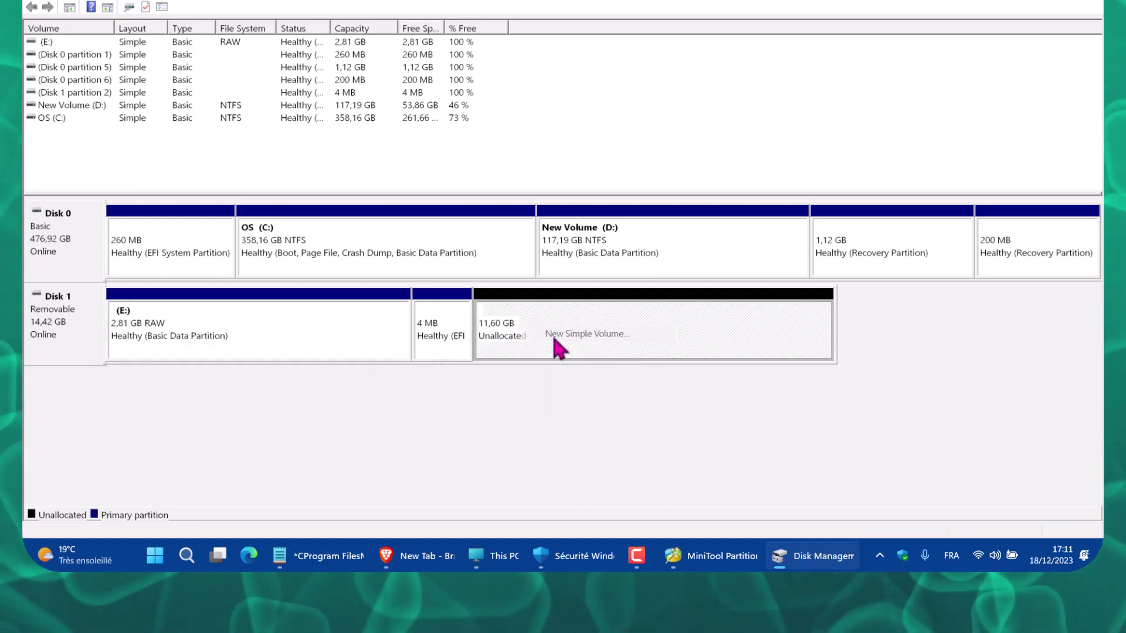
pyautogui.click(365, 297)
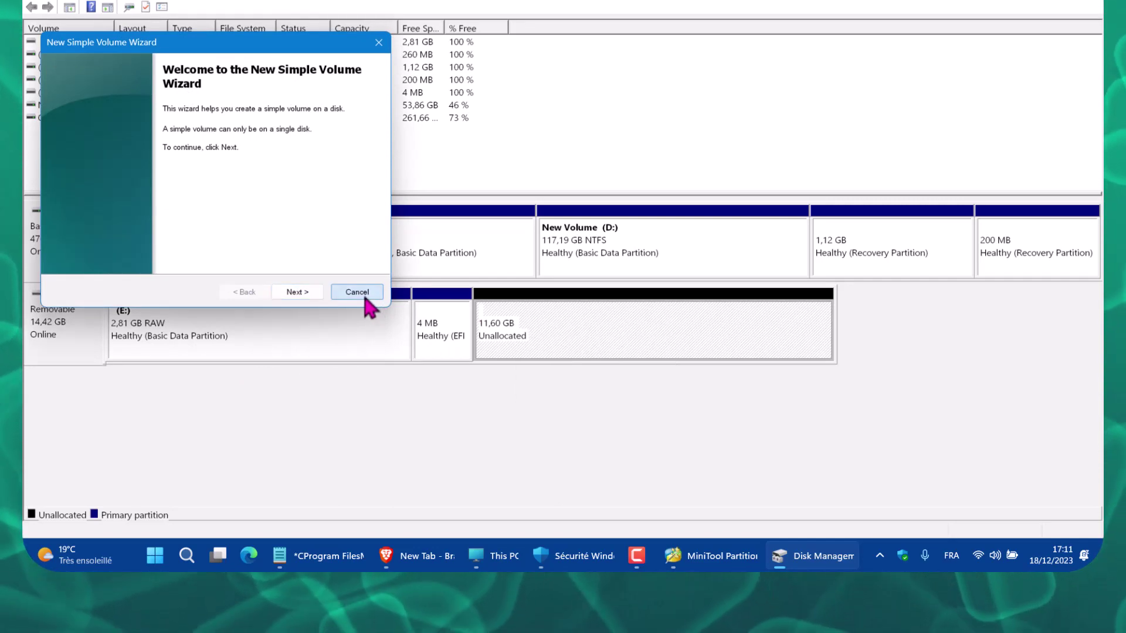
# Leave Disk Management for MiniTool Partition Wizard and queue the deletion of all partitions on the Kingston Disk 2
pyautogui.click(1085, 2)
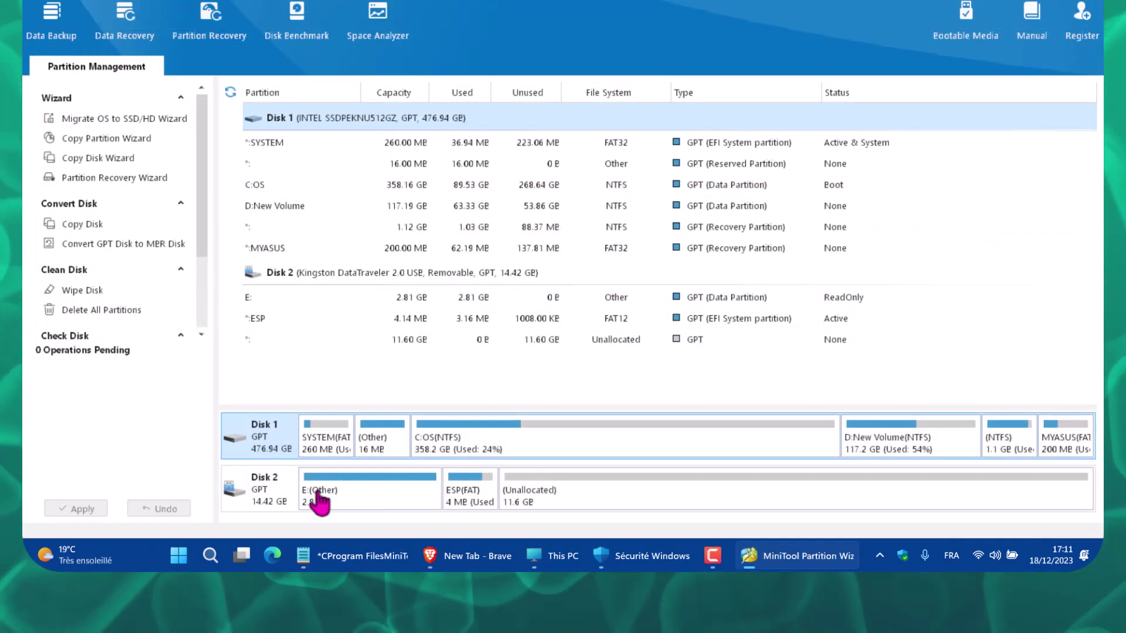
pyautogui.rightClick(272, 497)
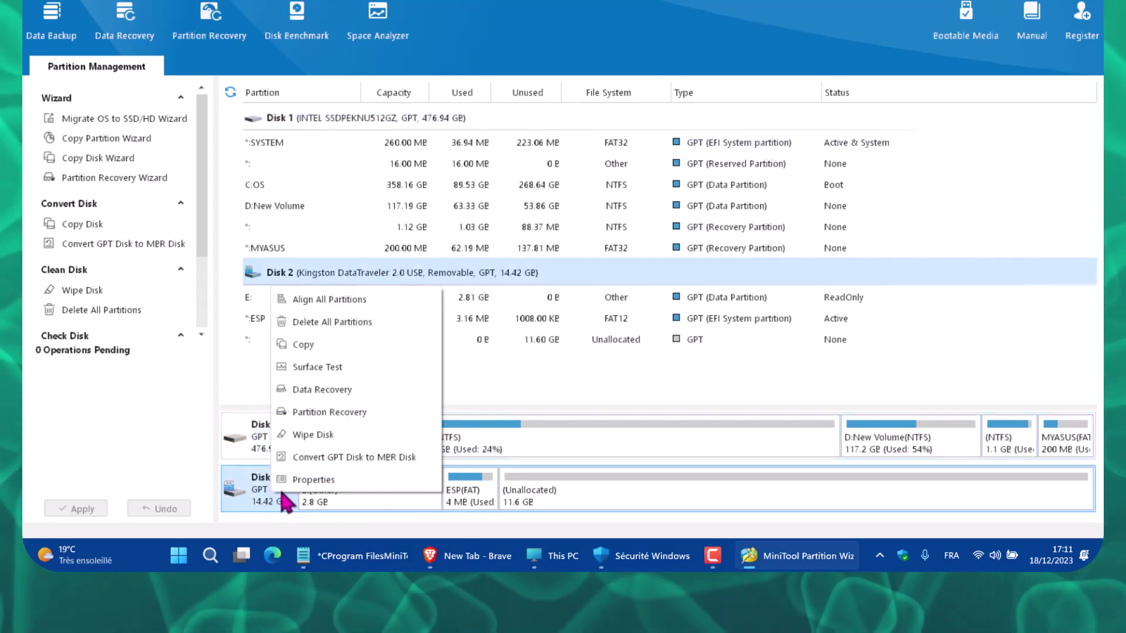
pyautogui.click(342, 322)
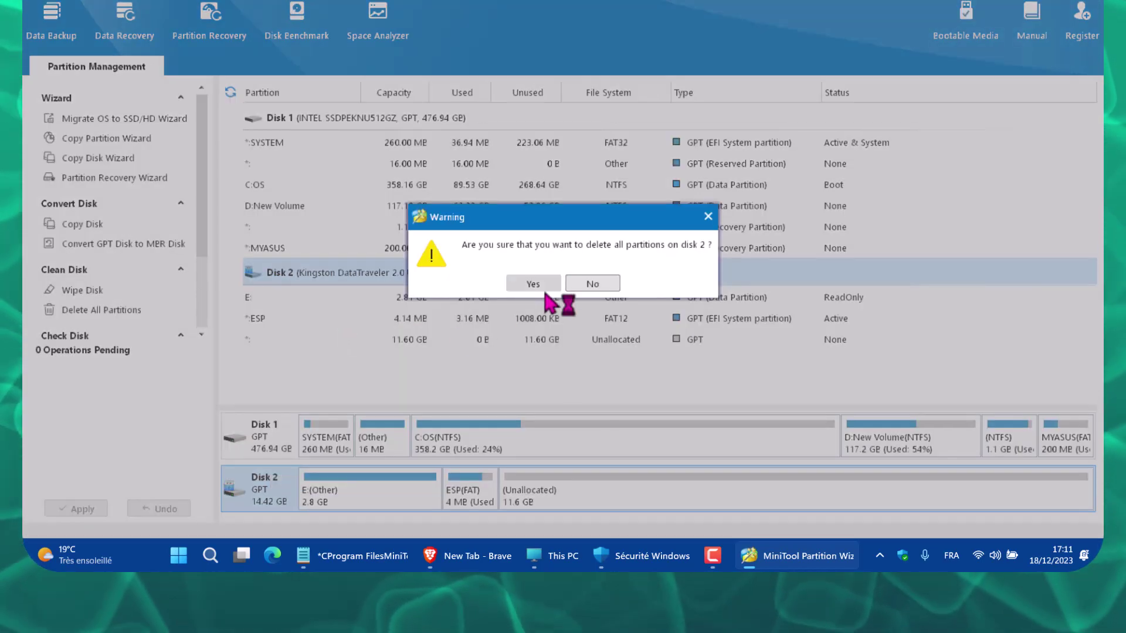
pyautogui.click(543, 284)
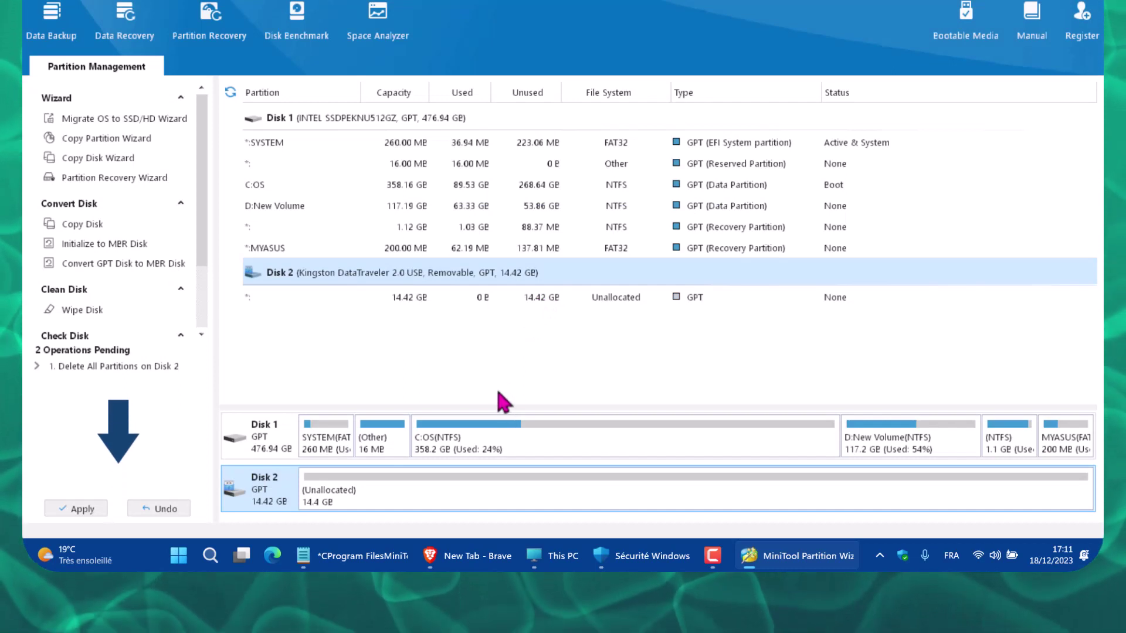
# Decline applying the pending changes and undo the queued deletion of Disk 2's partitions
pyautogui.click(79, 509)
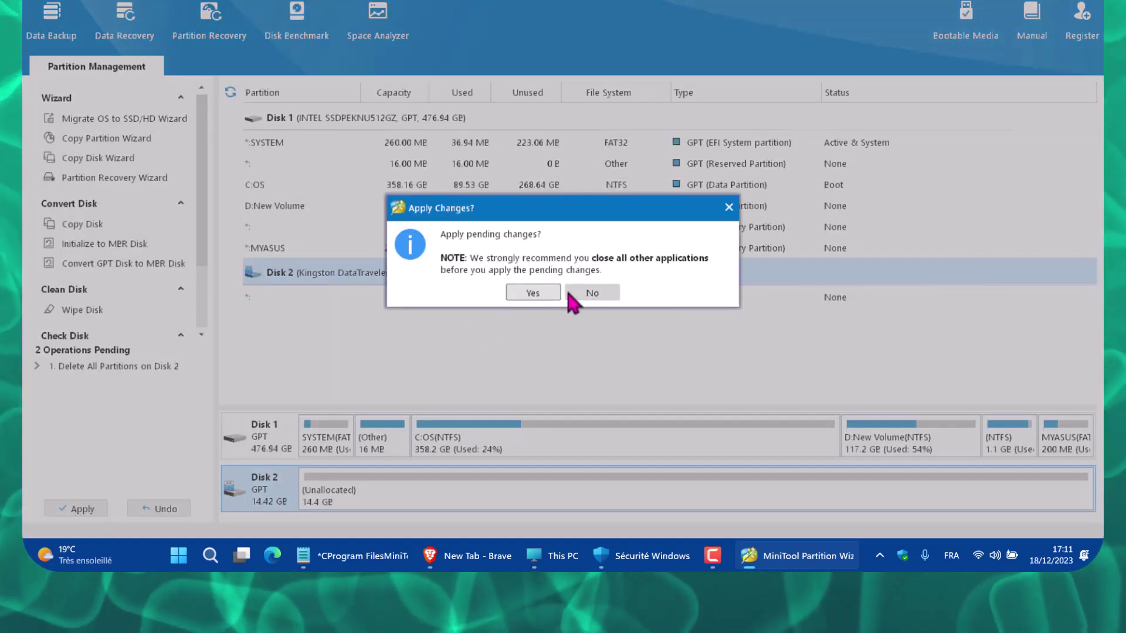
pyautogui.click(592, 295)
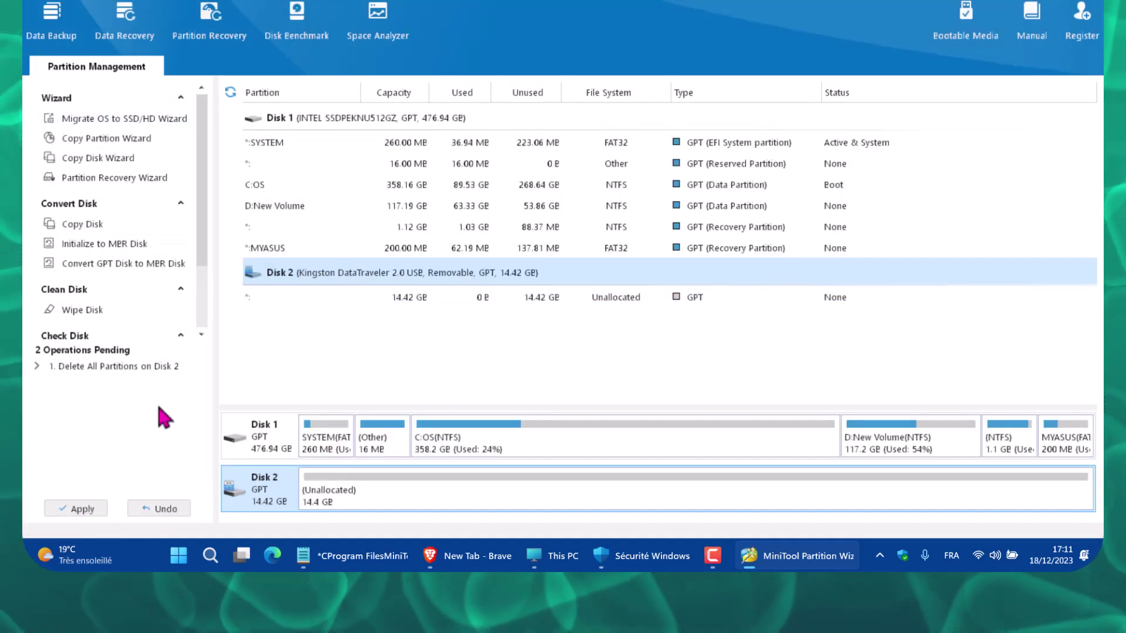
pyautogui.click(143, 509)
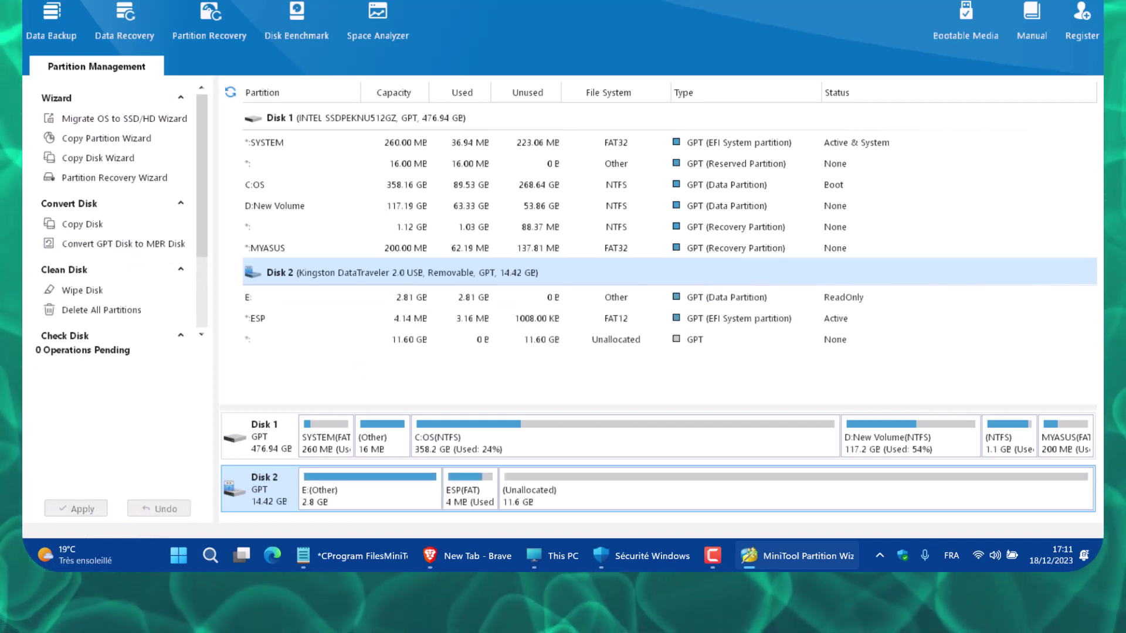
# Quit MiniTool Partition Wizard and return to the desktop
pyautogui.hotkey('alt', 'F4')
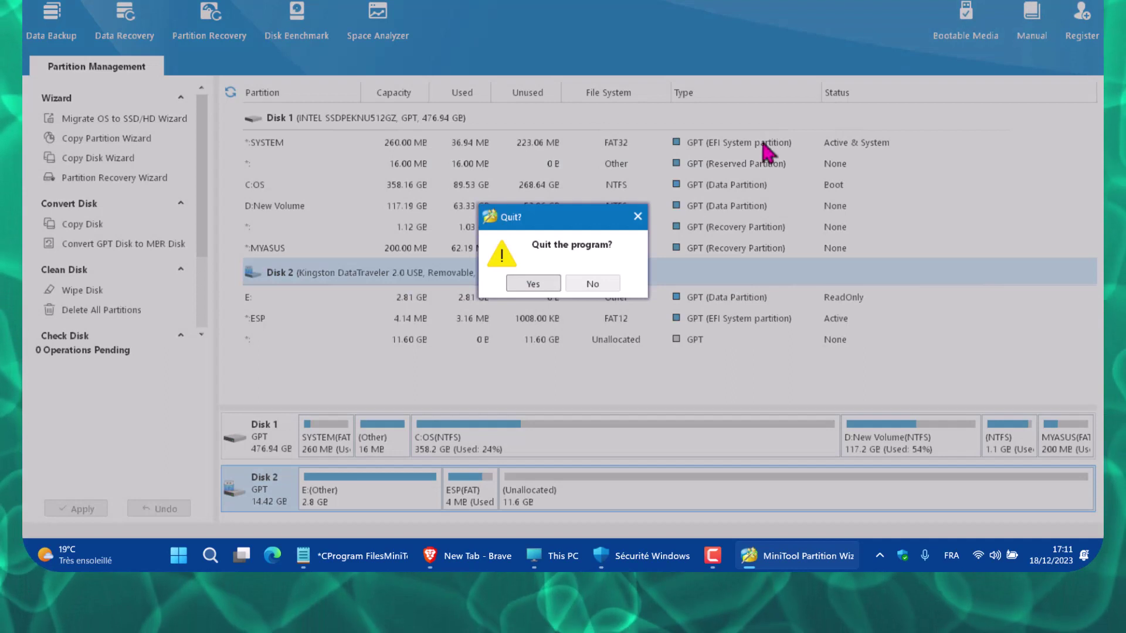
pyautogui.click(535, 288)
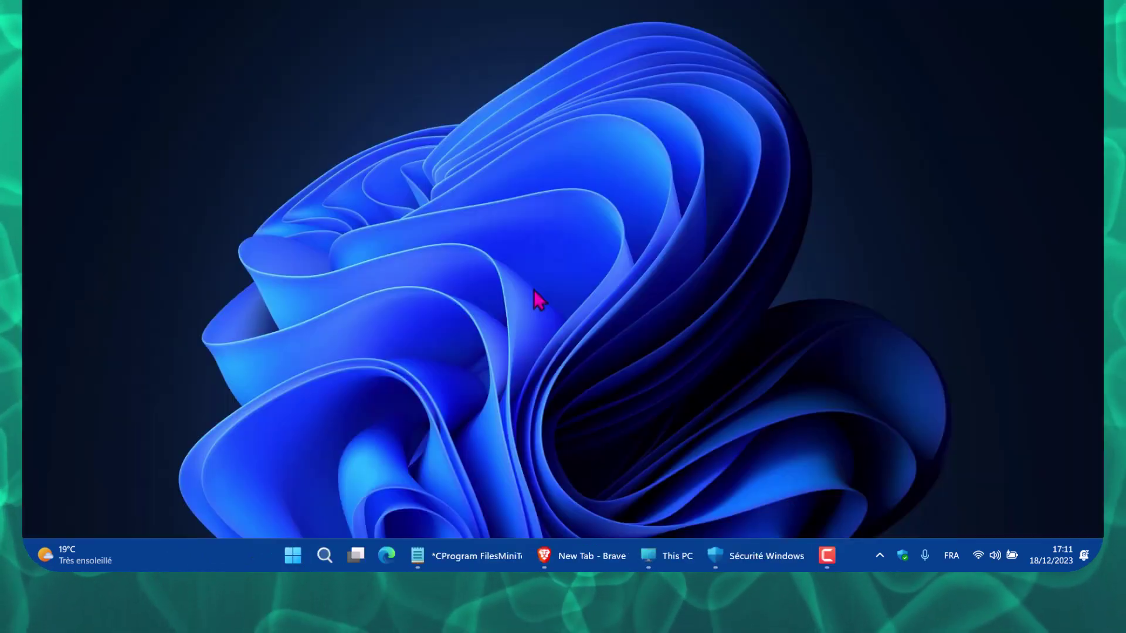
pyautogui.rightClick(617, 133)
pyautogui.click(828, 557)
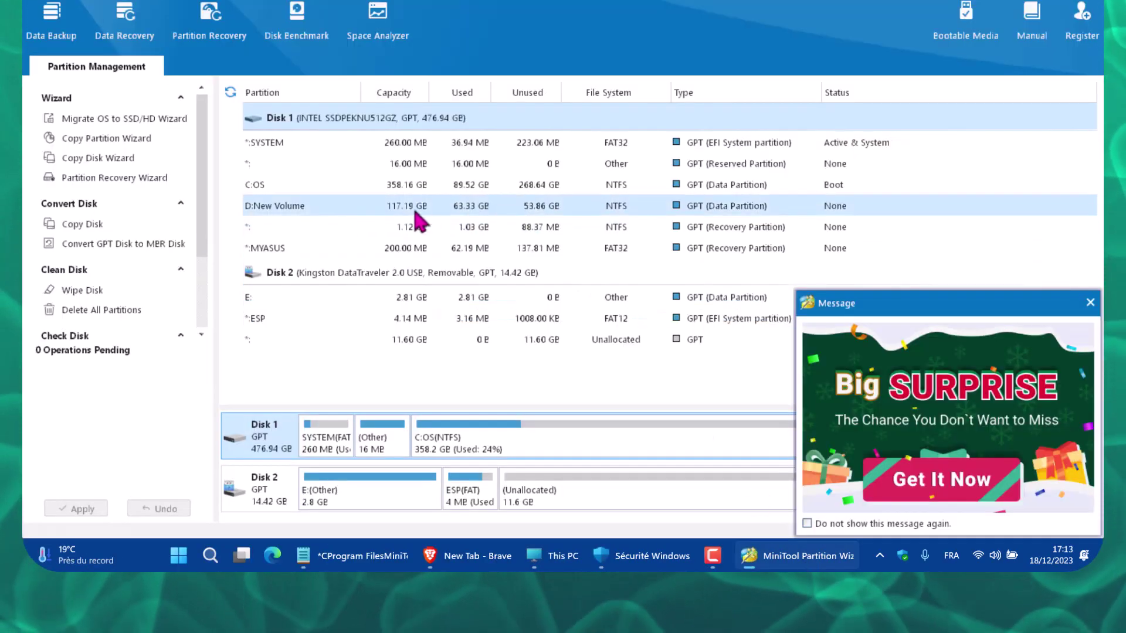
# Dismiss the promotional message in MiniTool Partition Wizard and select Disk 2
pyautogui.click(1090, 303)
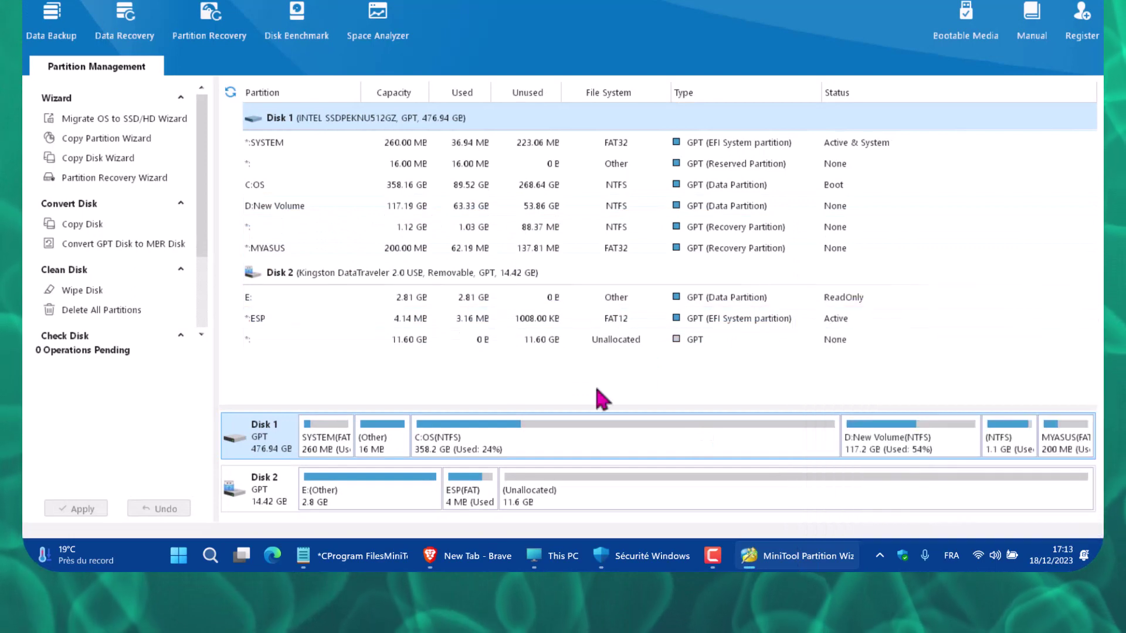
pyautogui.click(269, 501)
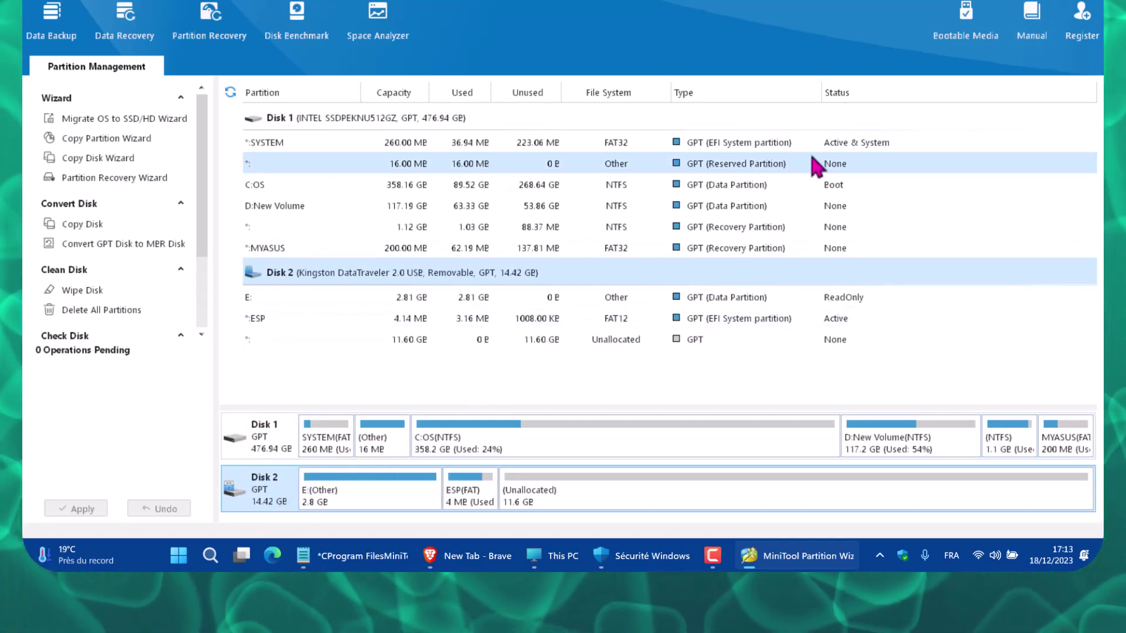
pyautogui.press('super+Down')
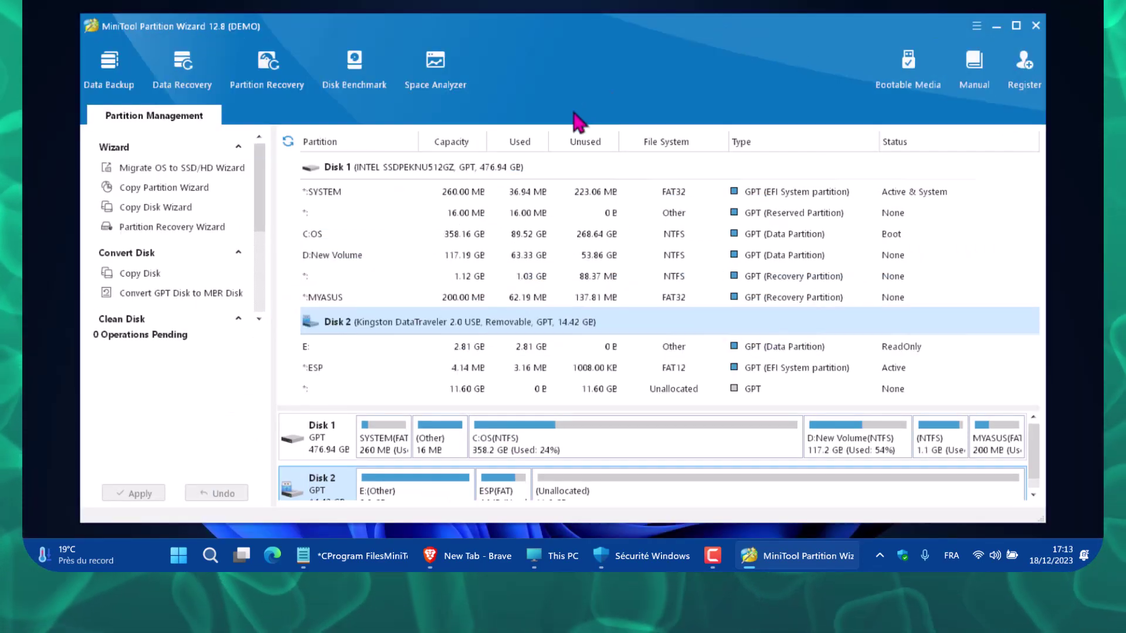
pyautogui.moveTo(574, 31)
pyautogui.mouseDown()
pyautogui.moveTo(547, 10)
pyautogui.moveTo(569, 31)
pyautogui.mouseUp()
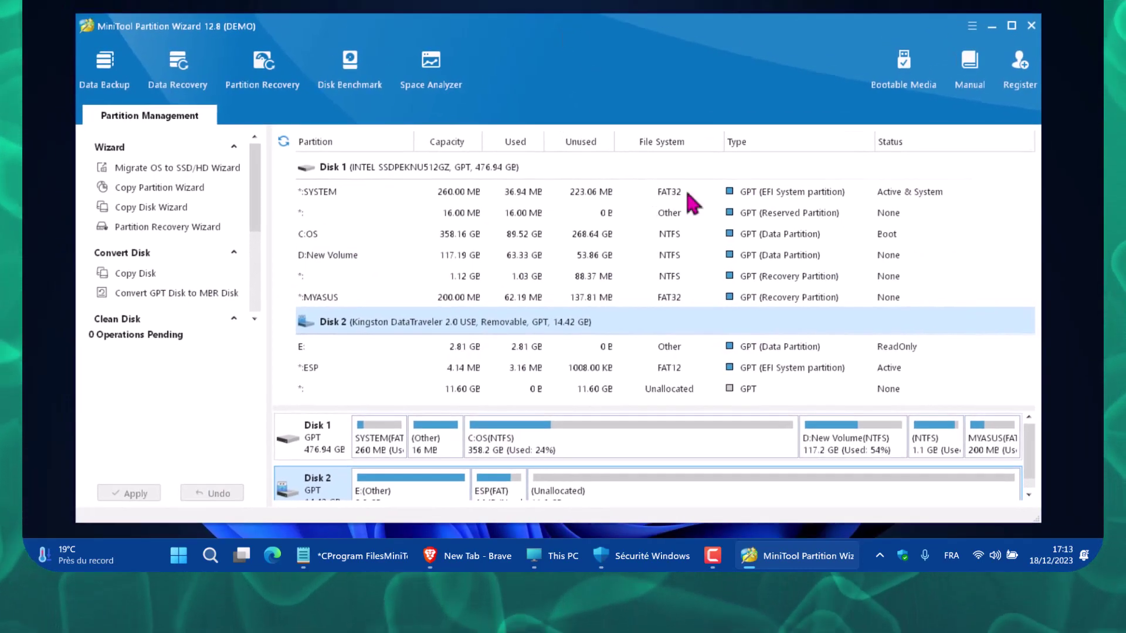
pyautogui.moveTo(1042, 524); pyautogui.dragTo(944, 407)
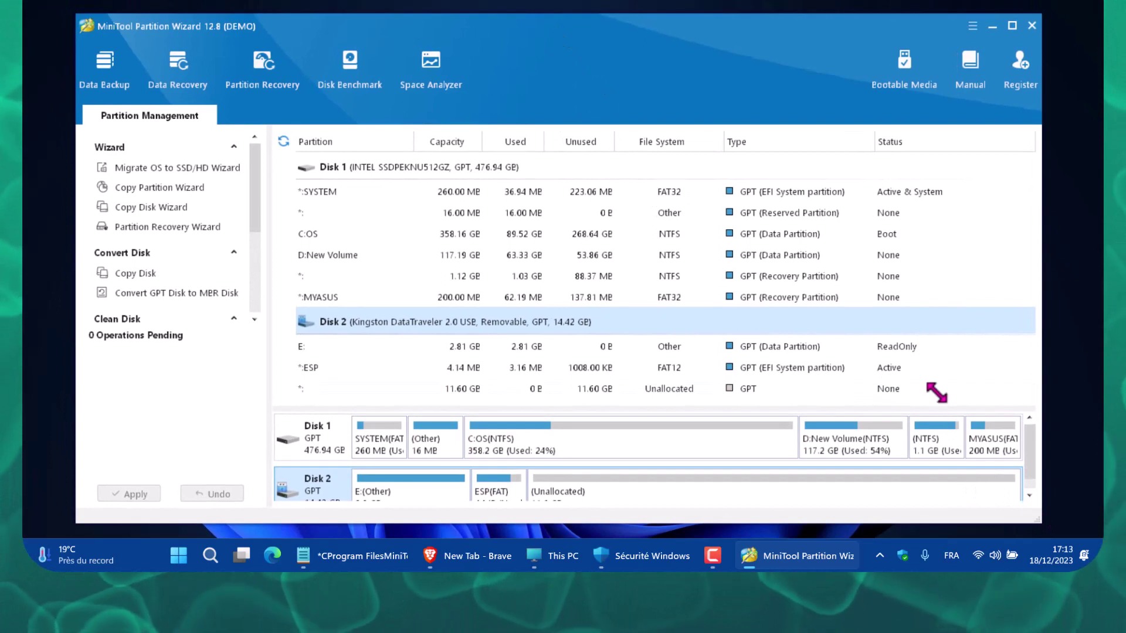
pyautogui.moveTo(1037, 525); pyautogui.dragTo(1014, 495)
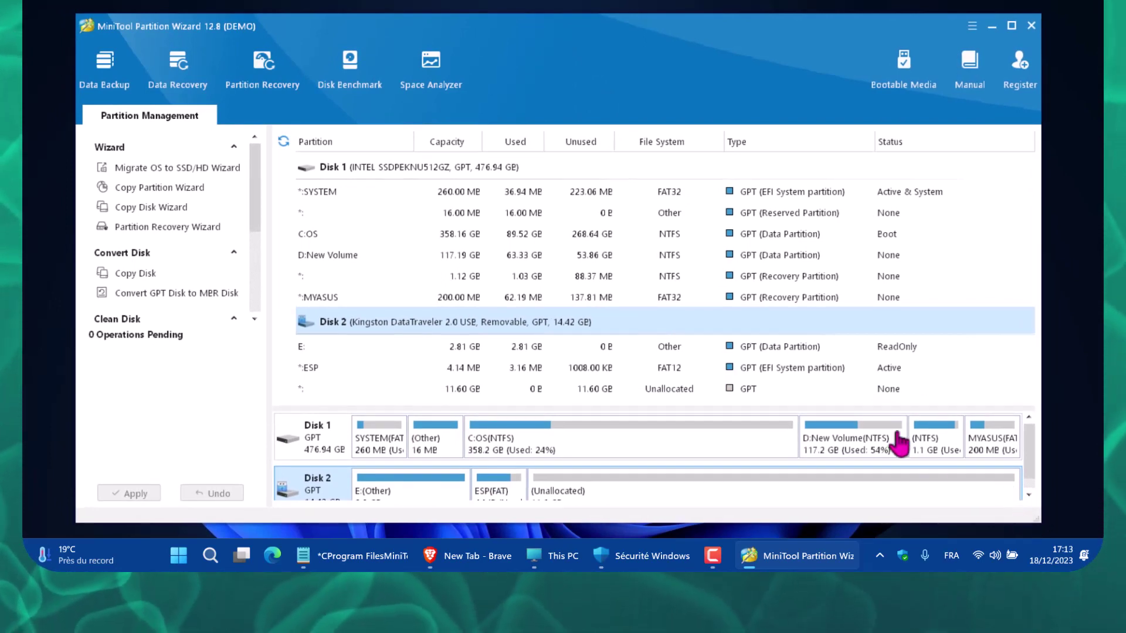
pyautogui.moveTo(564, 62); pyautogui.dragTo(563, 16)
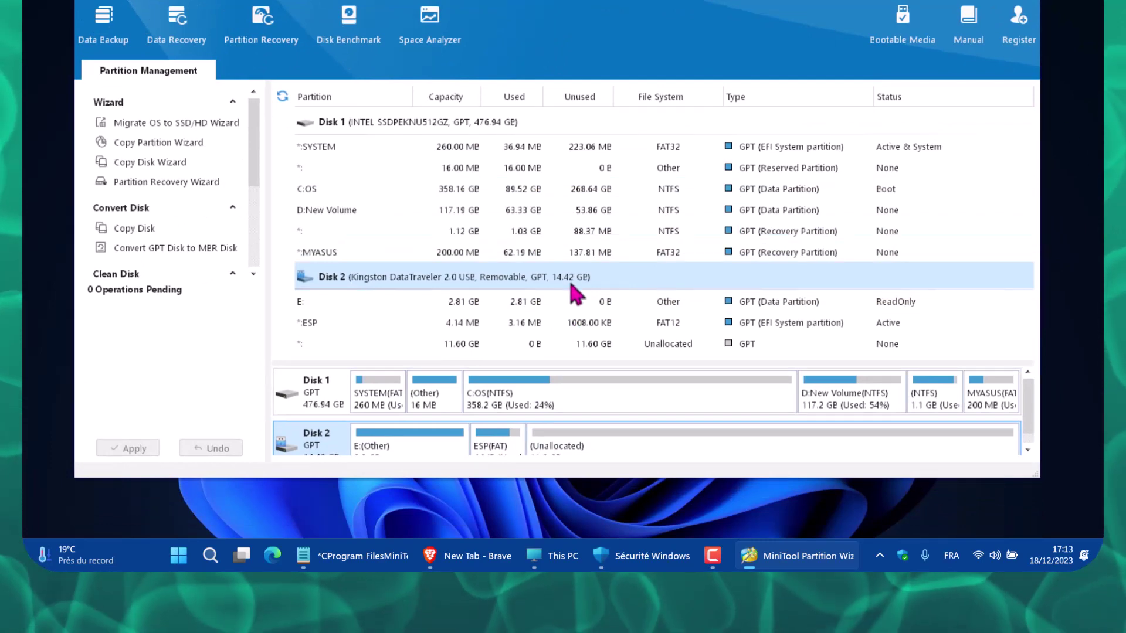
pyautogui.moveTo(1008, 3); pyautogui.dragTo(1018, 1)
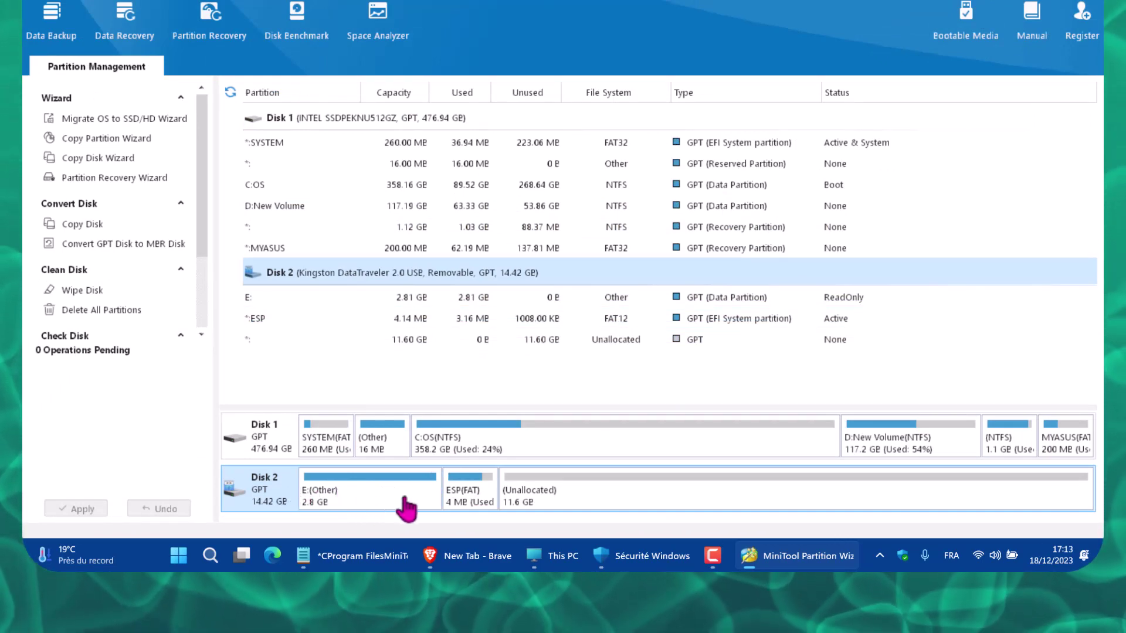
# Queue the deletion of all partitions on Disk 2 and try to apply the pending changes
pyautogui.rightClick(295, 504)
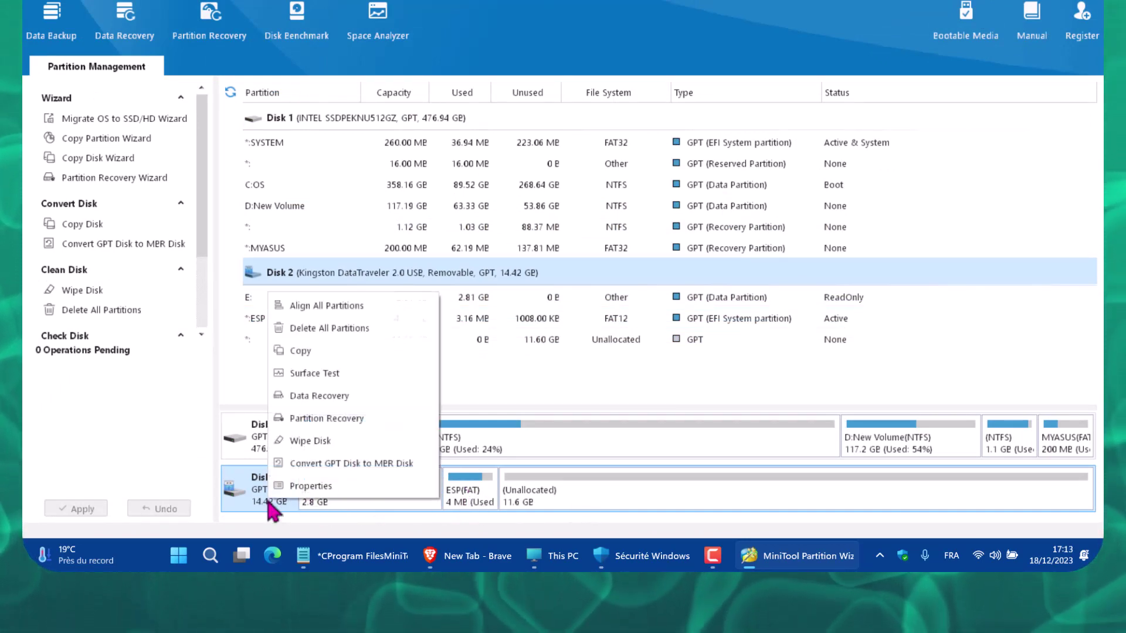
pyautogui.click(326, 329)
pyautogui.click(533, 284)
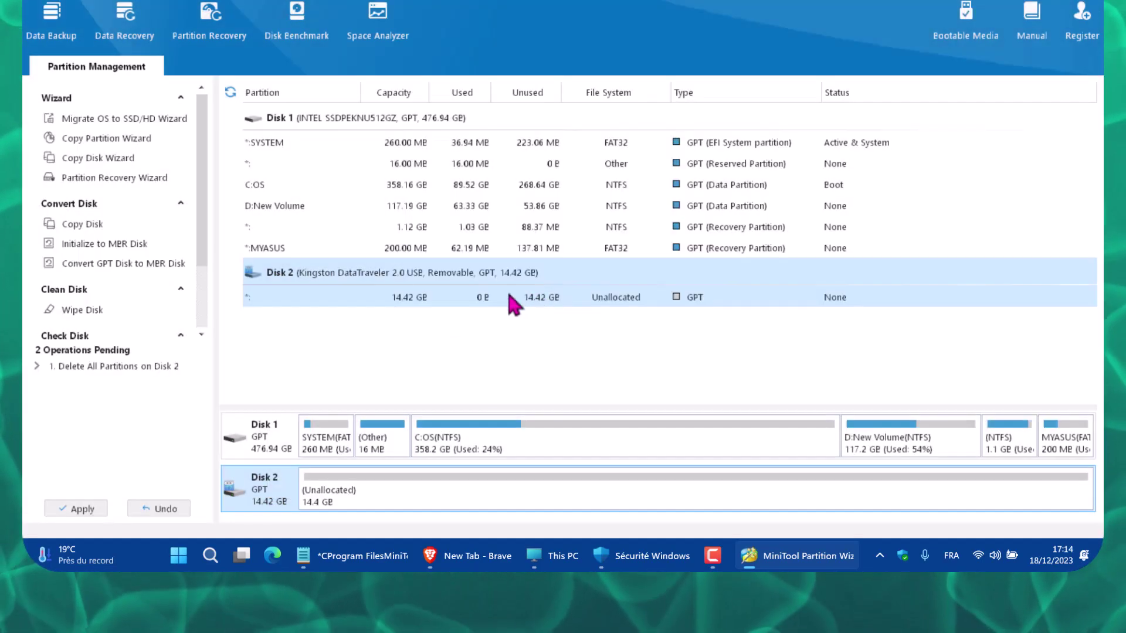
pyautogui.click(92, 512)
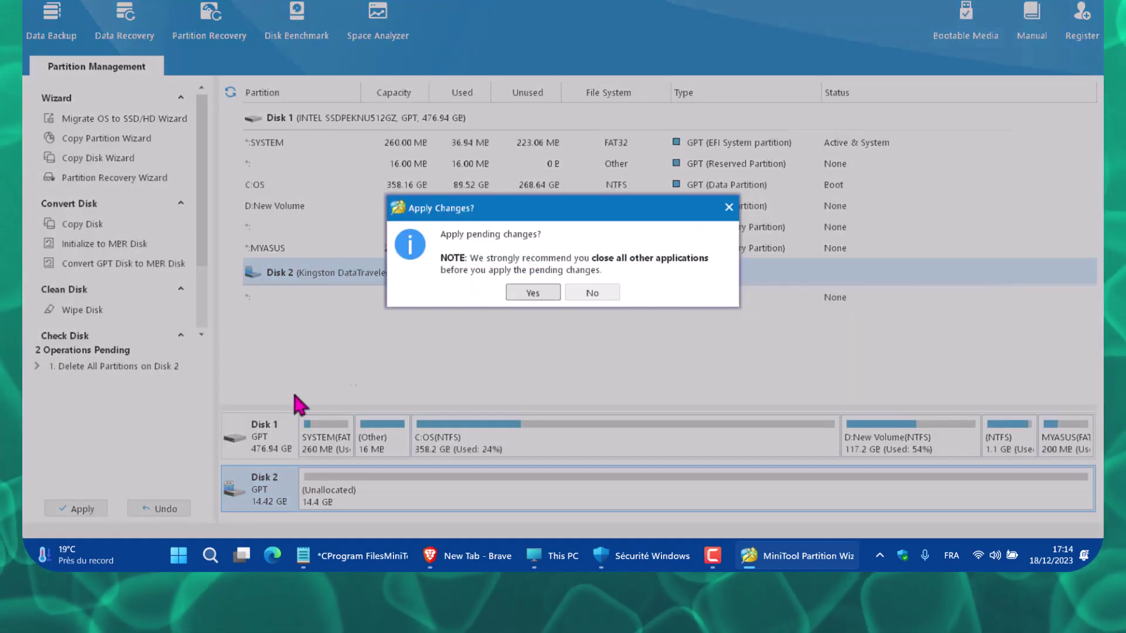
pyautogui.click(525, 291)
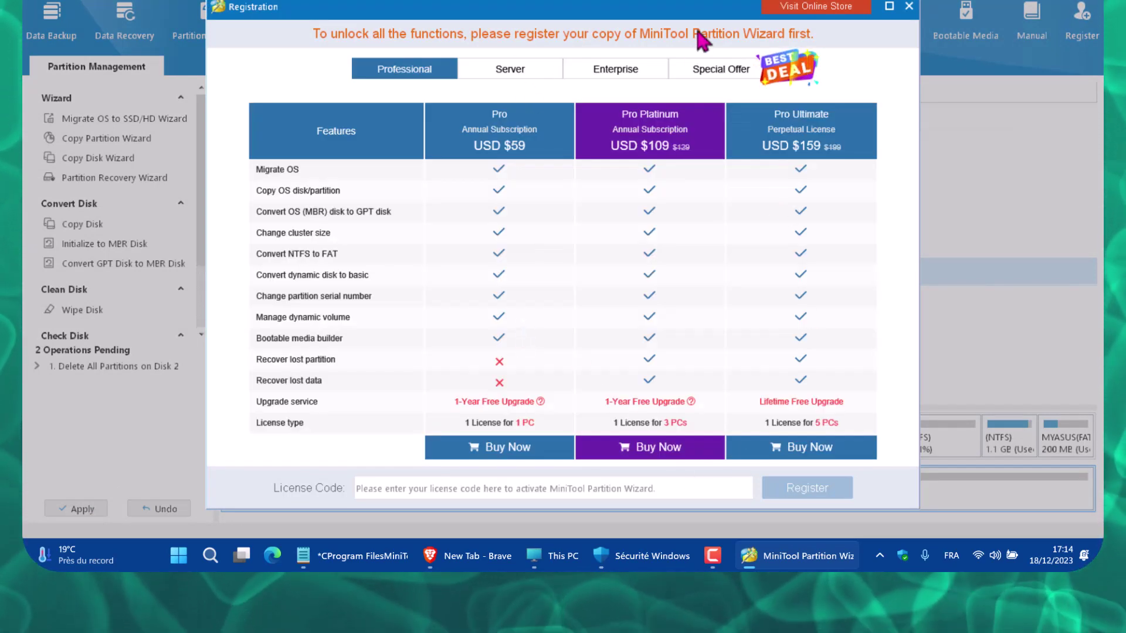
pyautogui.moveTo(688, 8); pyautogui.dragTo(746, 18)
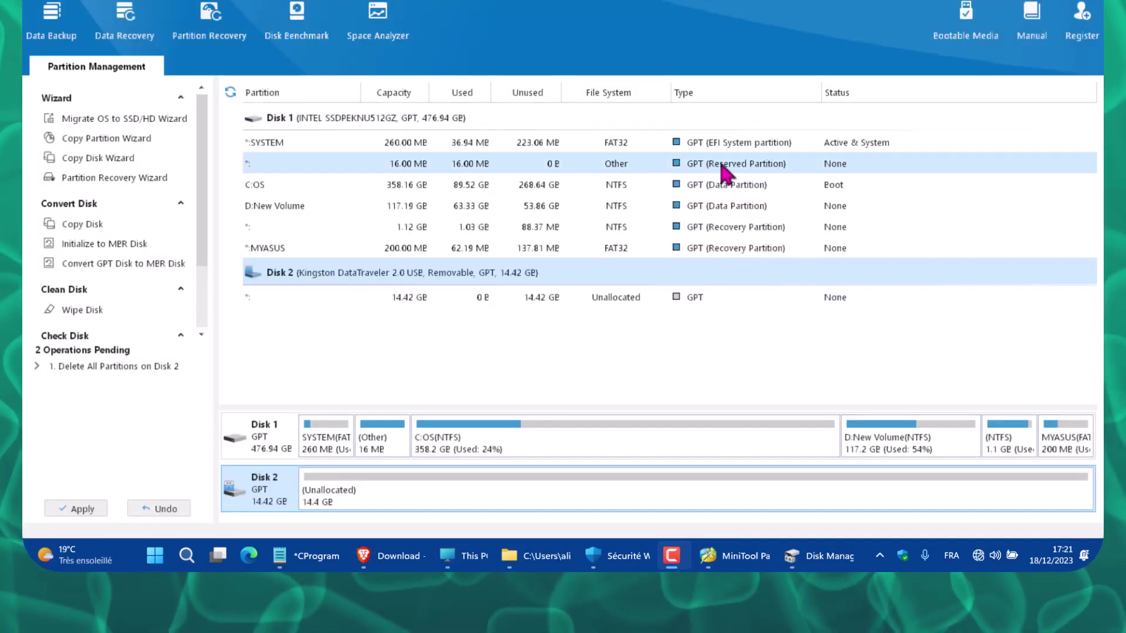
# Try to register MiniTool Partition Wizard by pasting the license code into the registration window, and close the resulting dialog
pyautogui.click(1082, 36)
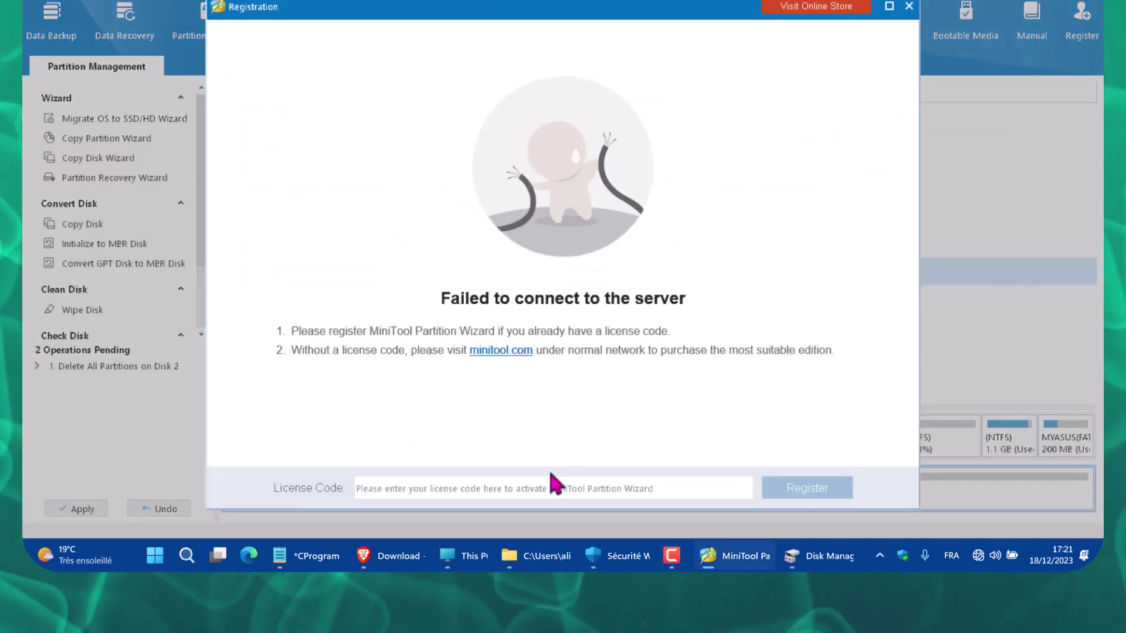
pyautogui.rightClick(553, 490)
pyautogui.click(584, 408)
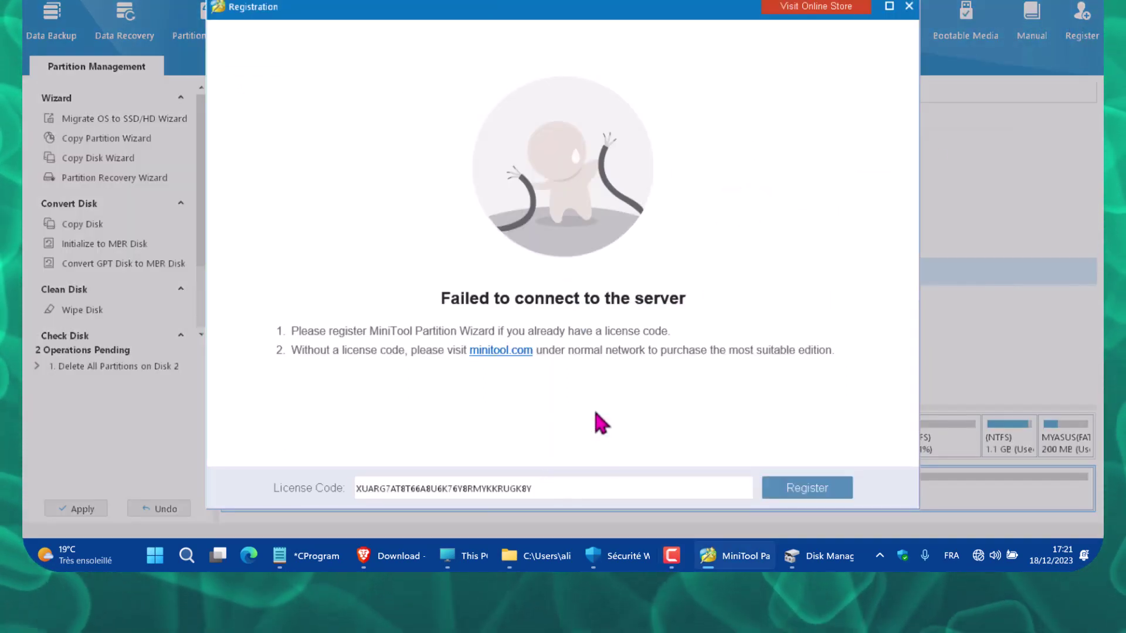
pyautogui.click(808, 490)
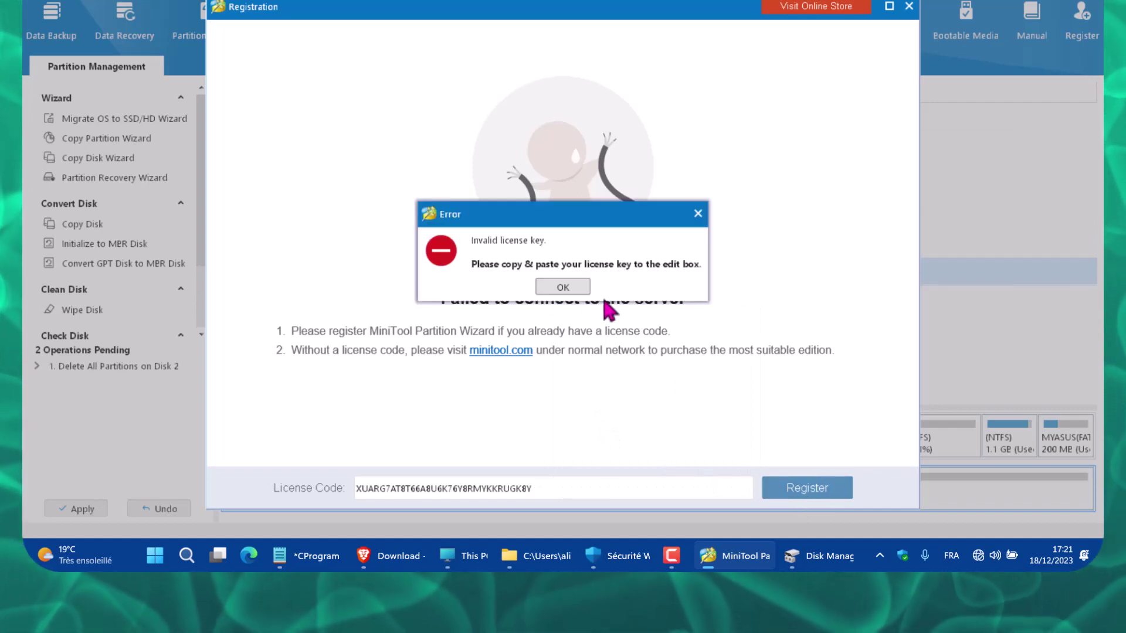
pyautogui.click(563, 287)
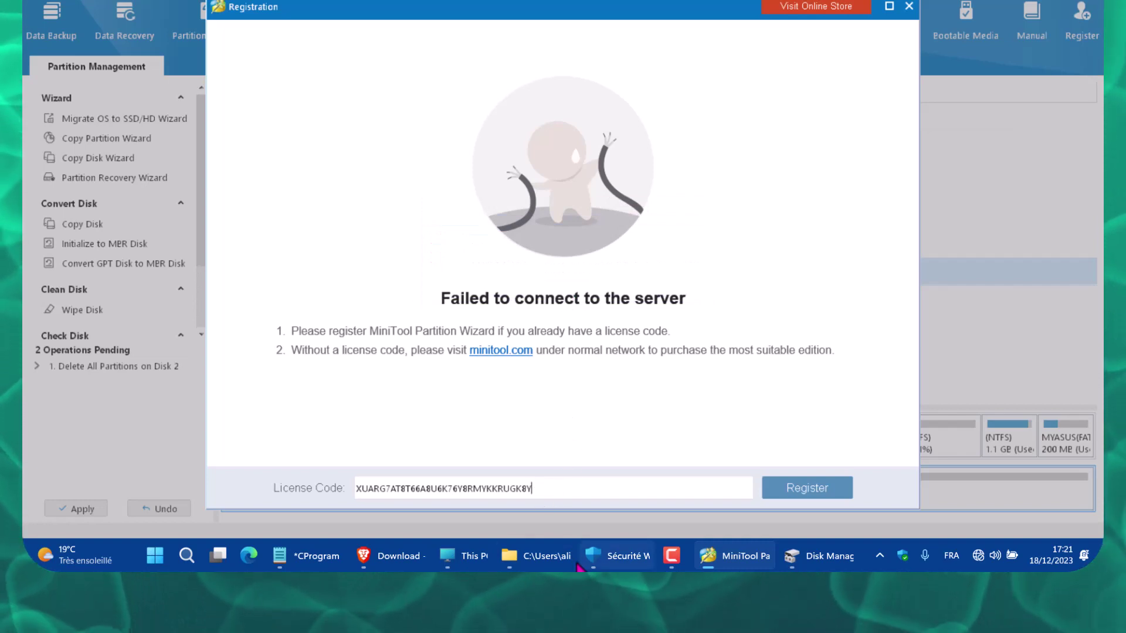
pyautogui.click(305, 556)
pyautogui.click(315, 556)
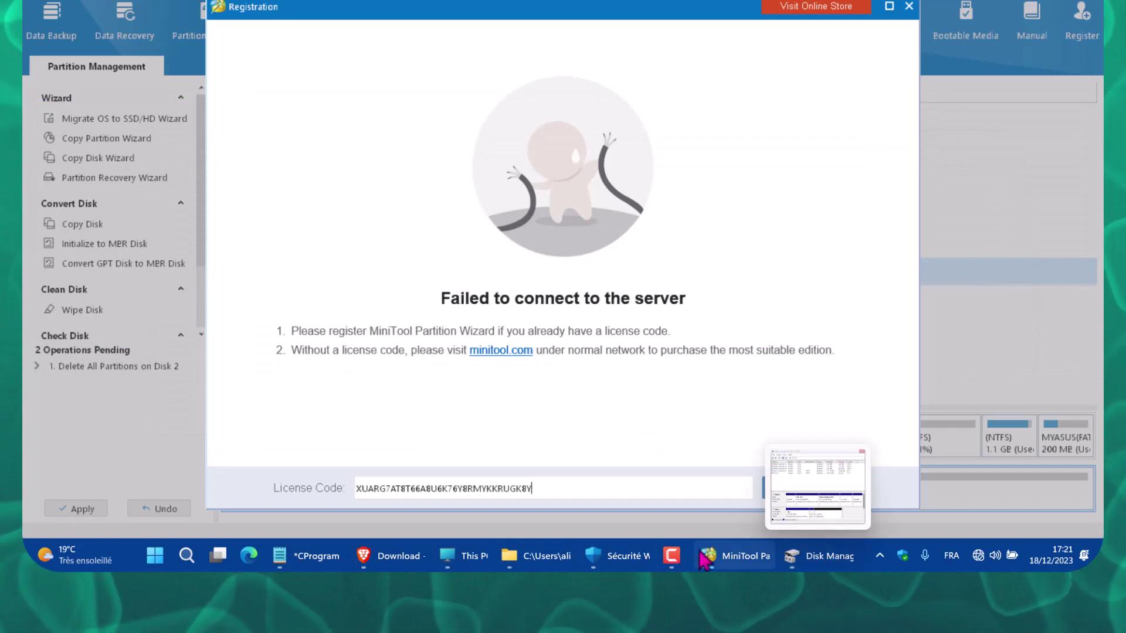
pyautogui.moveTo(477, 560)
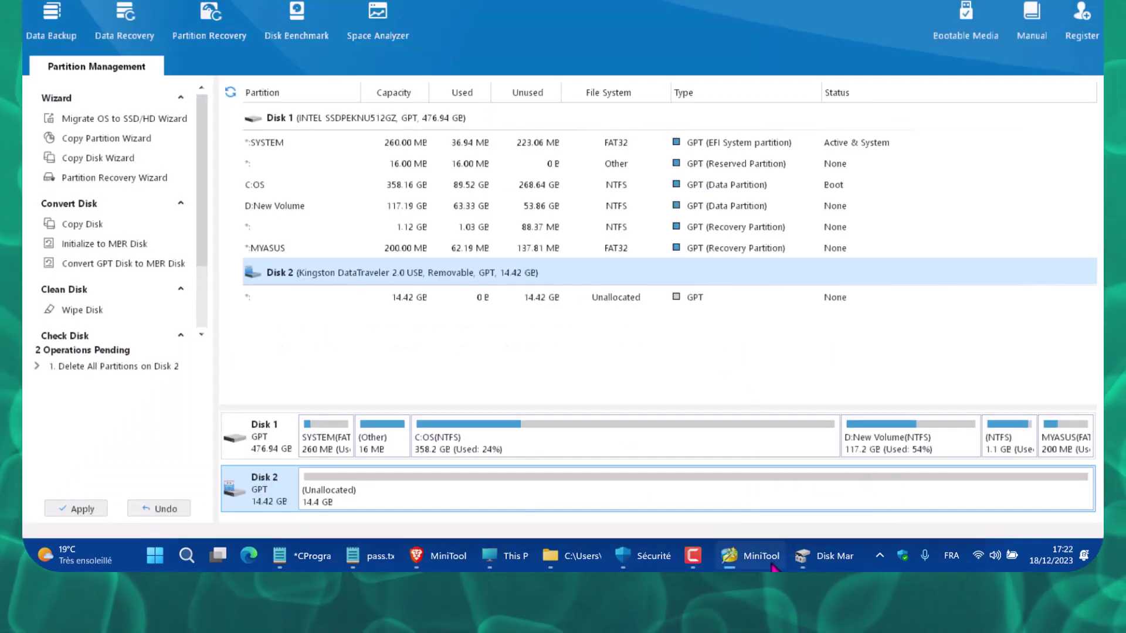
pyautogui.click(745, 560)
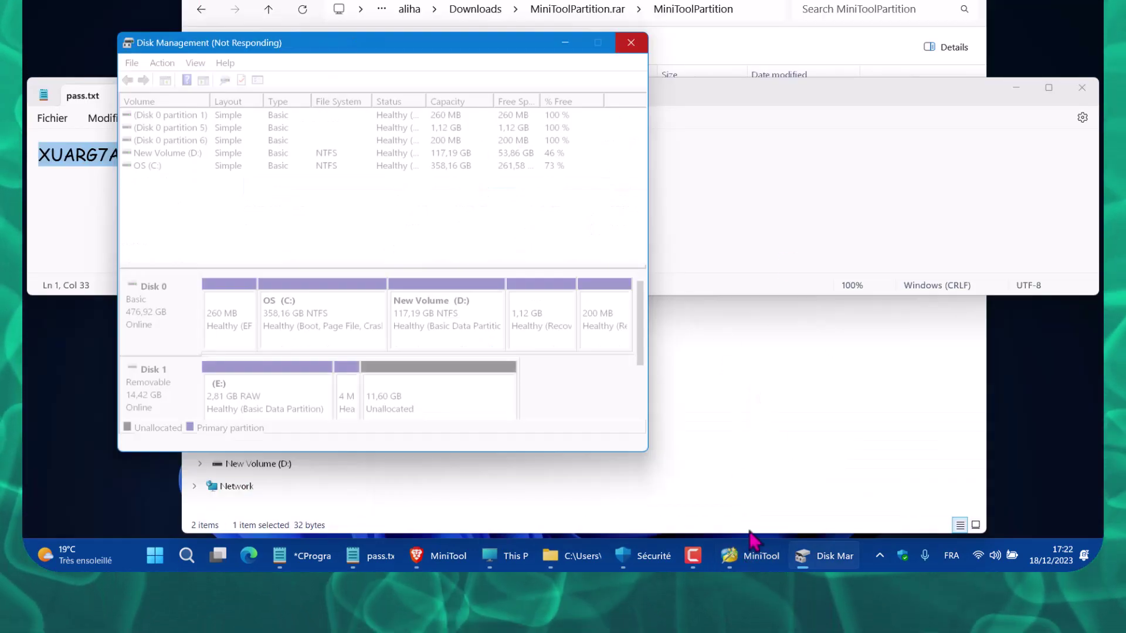
pyautogui.click(754, 562)
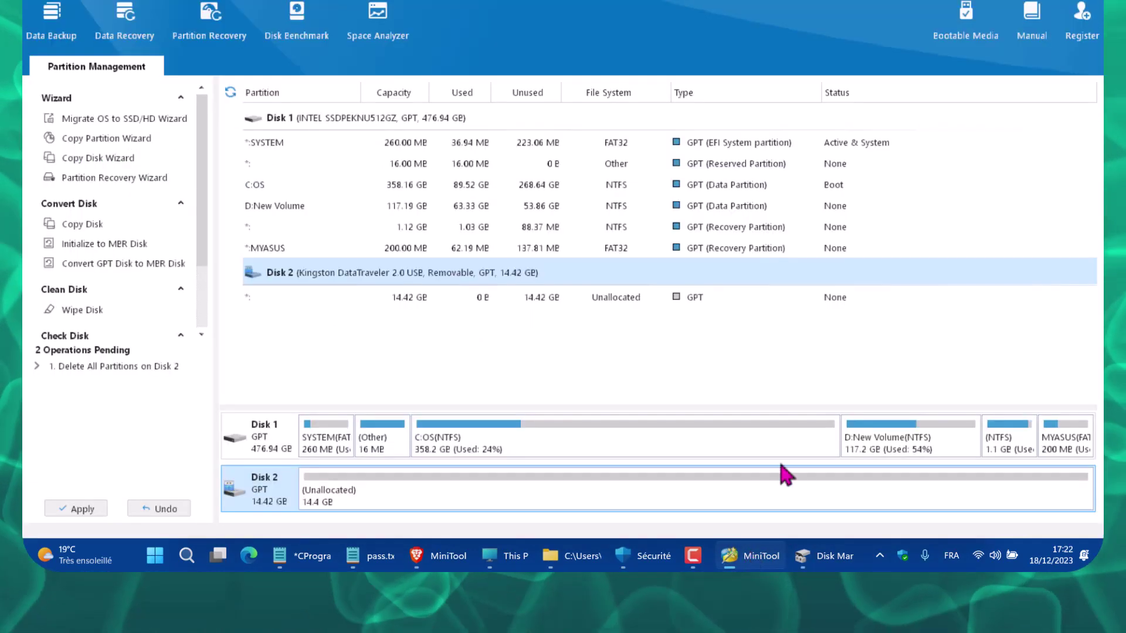
# Open the MiniTool Partition Wizard registration window and turn off the computer's Wi-Fi connection
pyautogui.click(1083, 37)
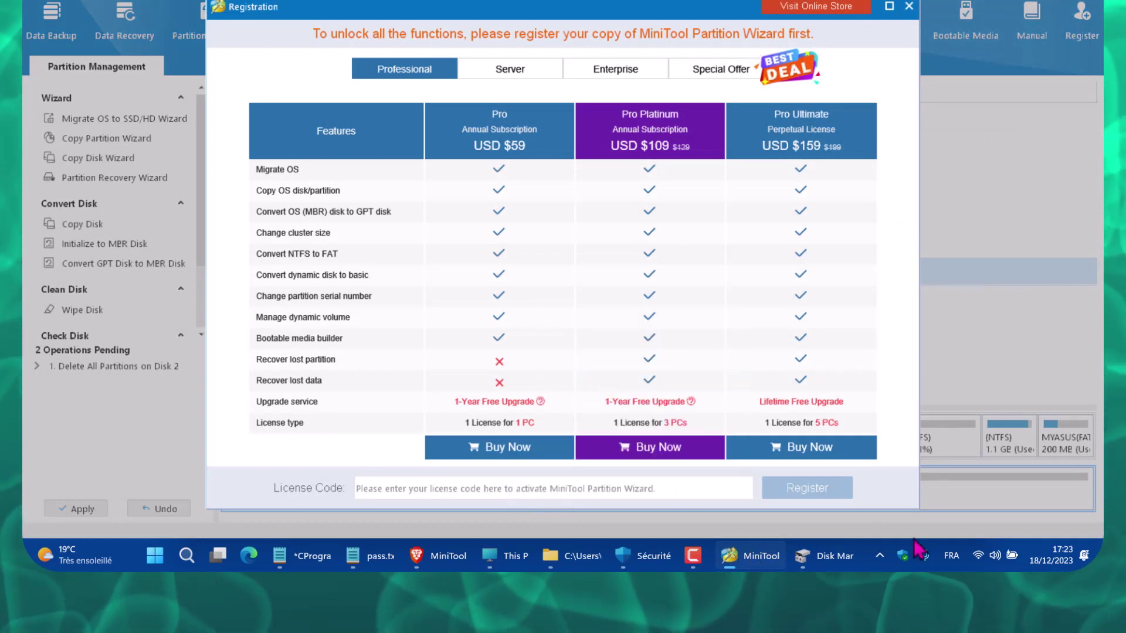
pyautogui.click(980, 557)
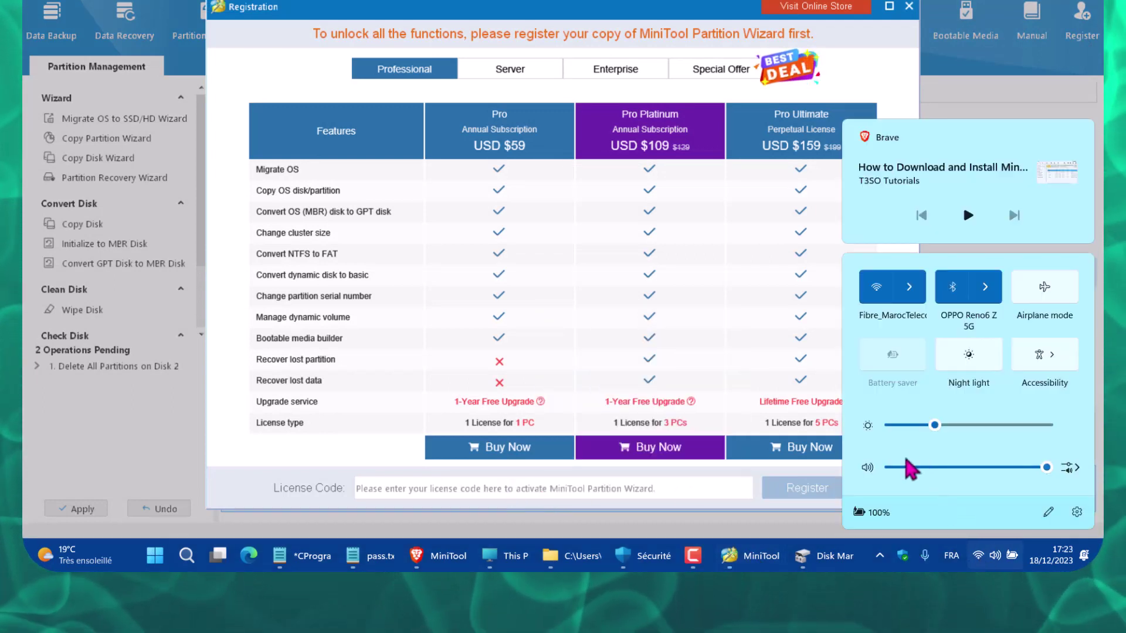
pyautogui.click(876, 287)
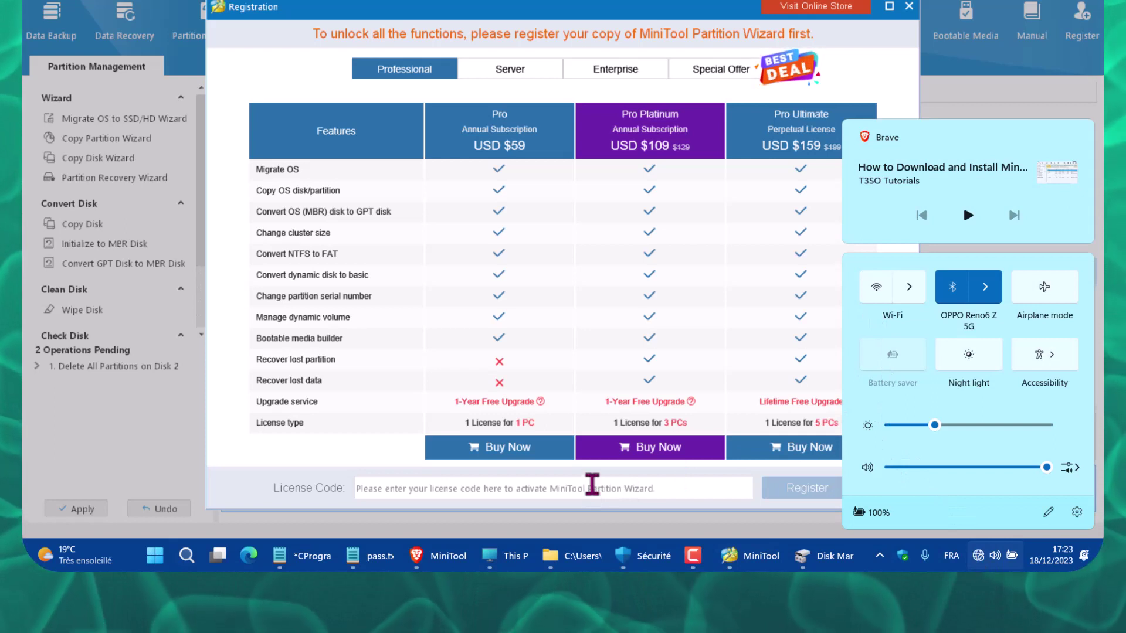
# Try to register with the copied license code while offline, and close the resulting dialog
pyautogui.rightClick(593, 485)
pyautogui.click(632, 407)
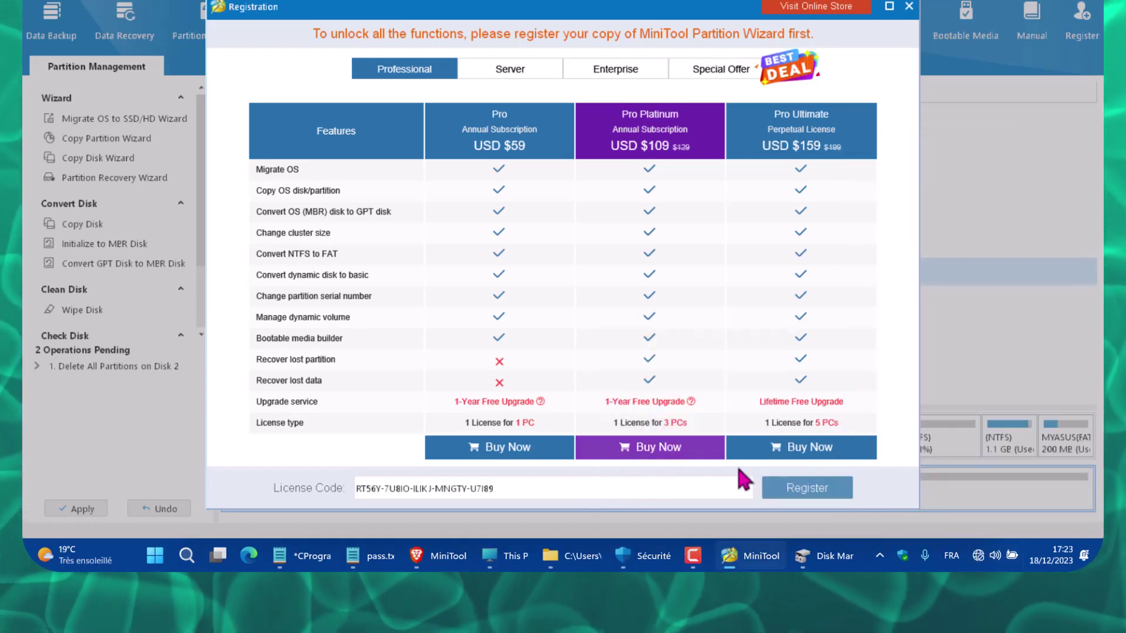
pyautogui.click(798, 491)
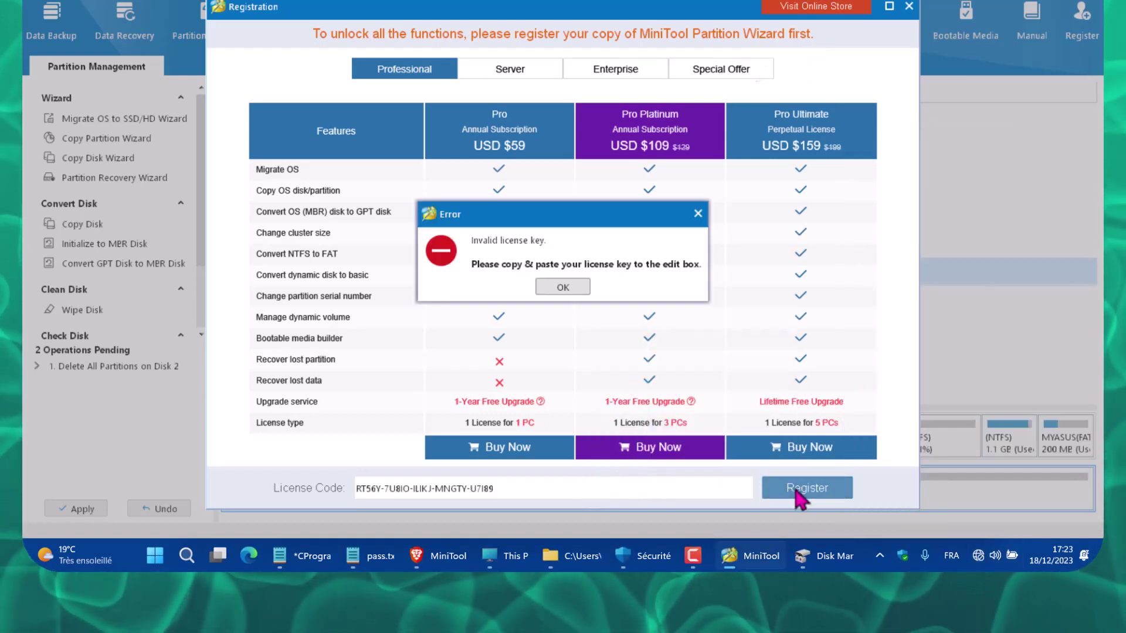
pyautogui.click(565, 291)
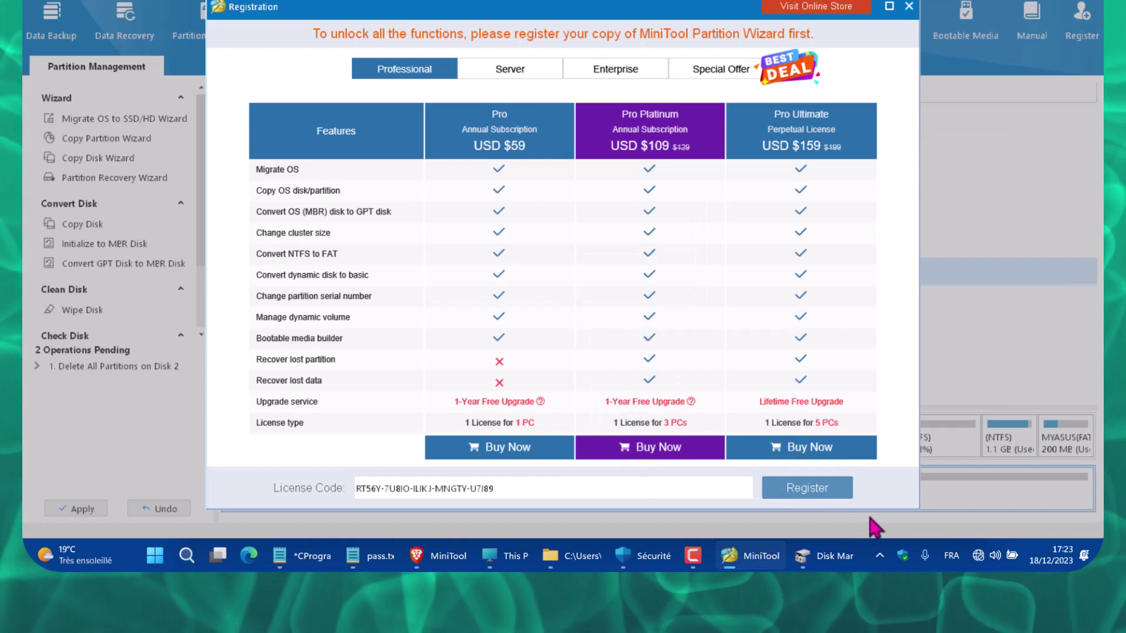
# Turn Wi-Fi back on and try to register with a different license code, closing the resulting dialog
pyautogui.click(979, 557)
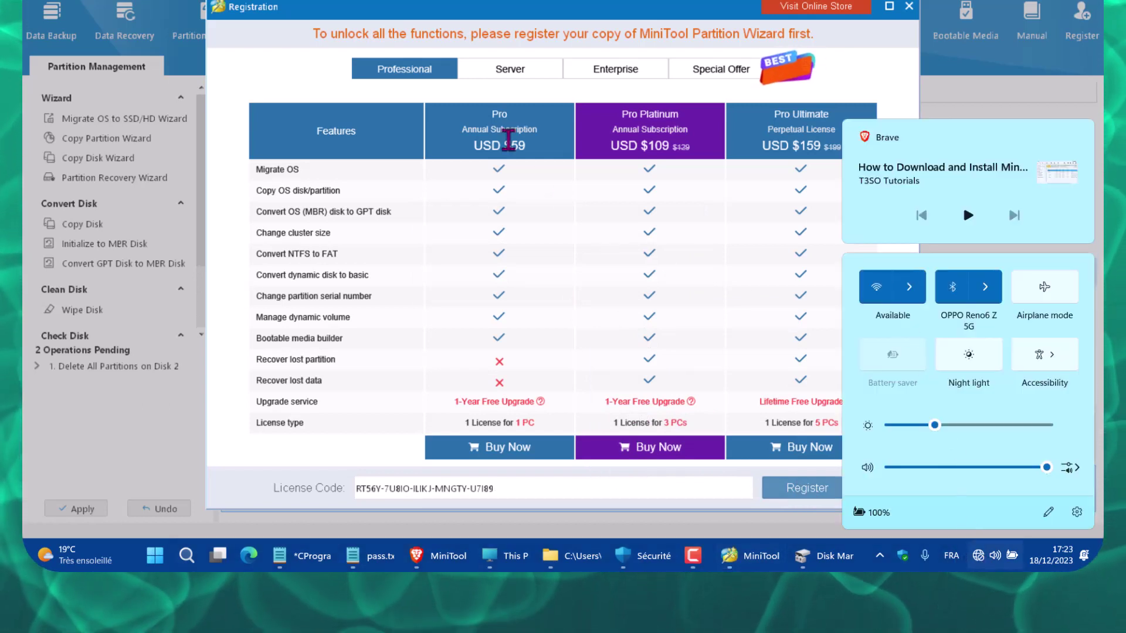
pyautogui.click(402, 27)
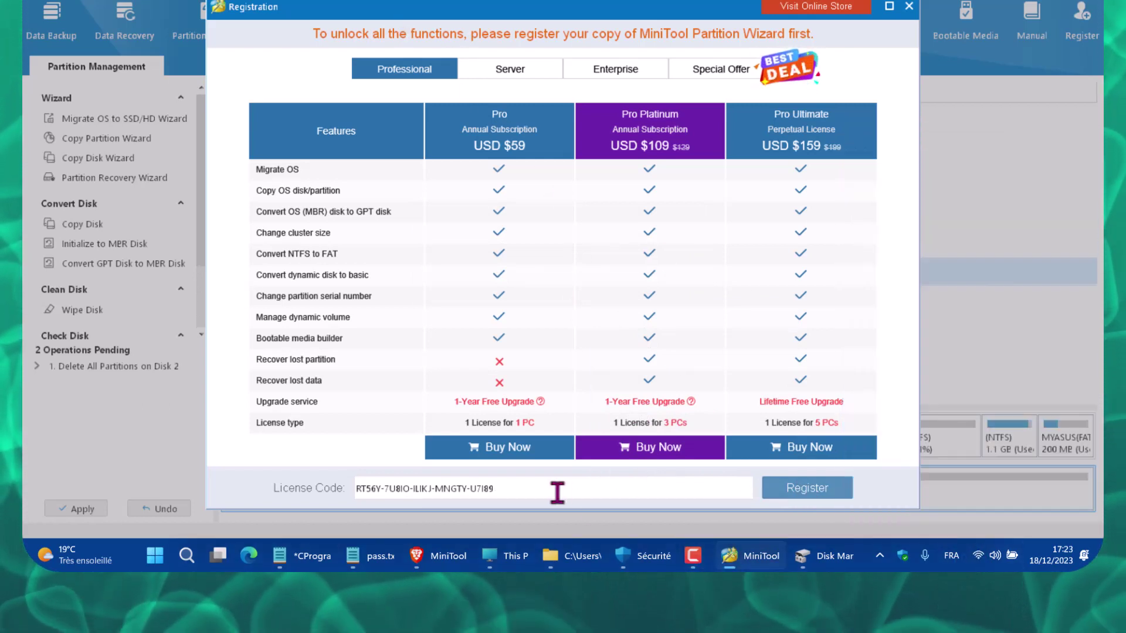
pyautogui.doubleClick(556, 491)
pyautogui.rightClick(531, 498)
pyautogui.click(564, 414)
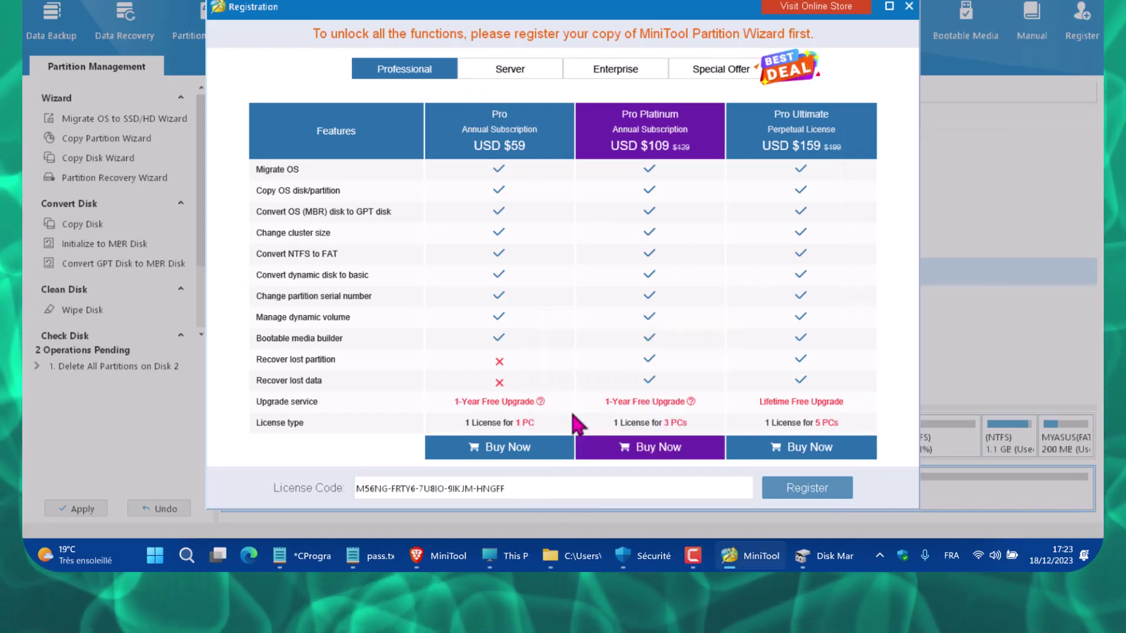
pyautogui.click(820, 501)
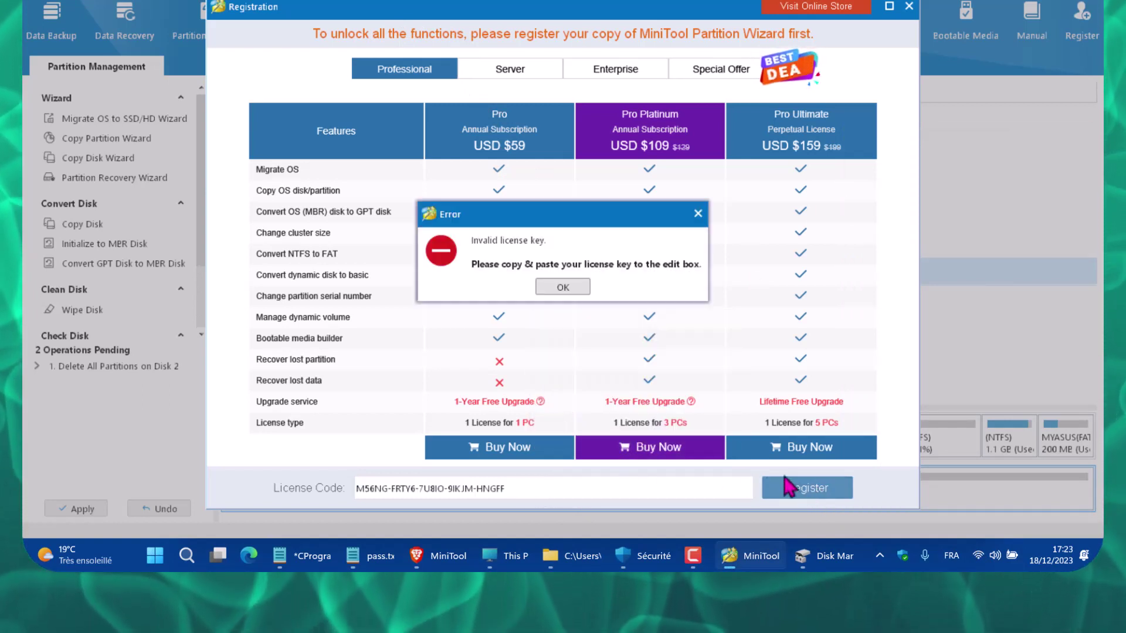
pyautogui.click(567, 287)
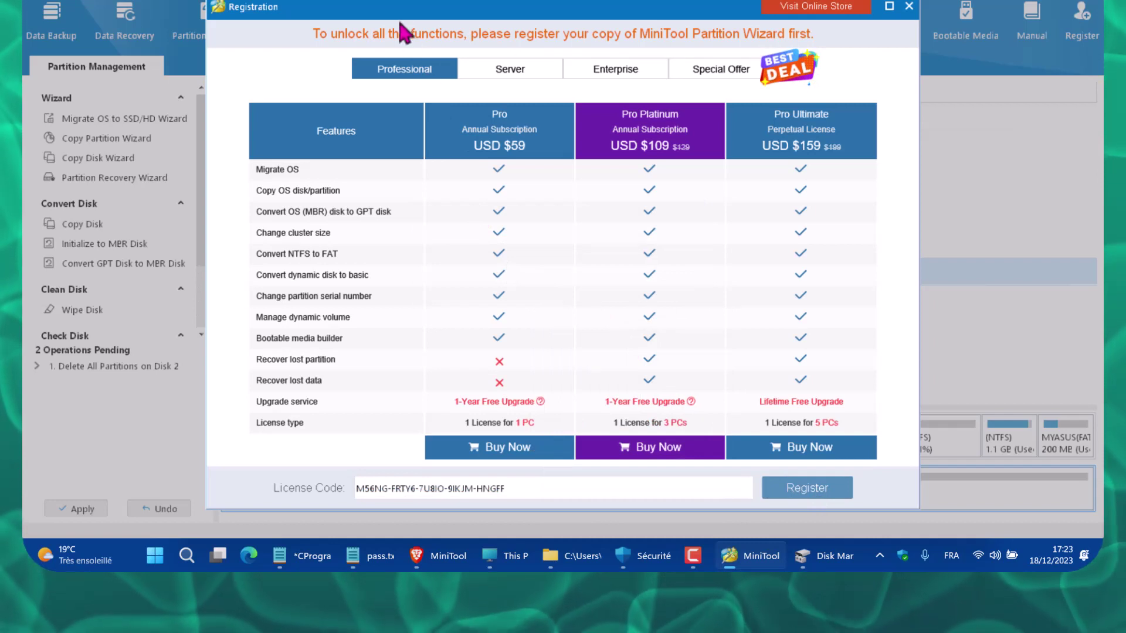
# Try to register with three further license codes in turn, replacing the previous code in the license code field each time
pyautogui.moveTo(516, 488); pyautogui.dragTo(304, 495)
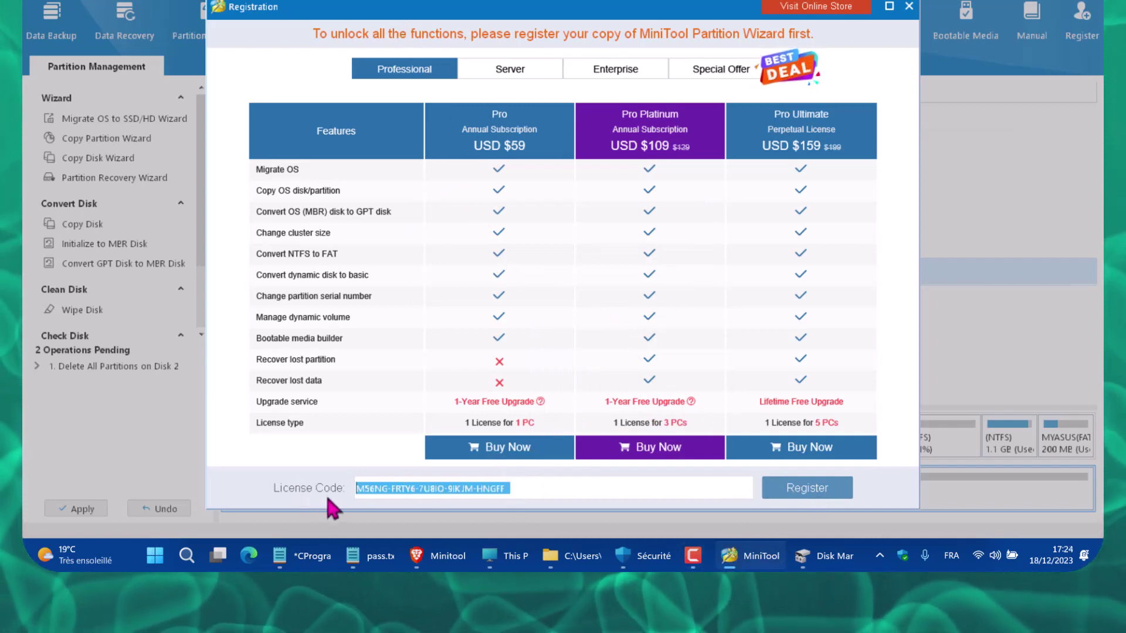
pyautogui.hotkey('ctrl', 'v')
pyautogui.click(798, 497)
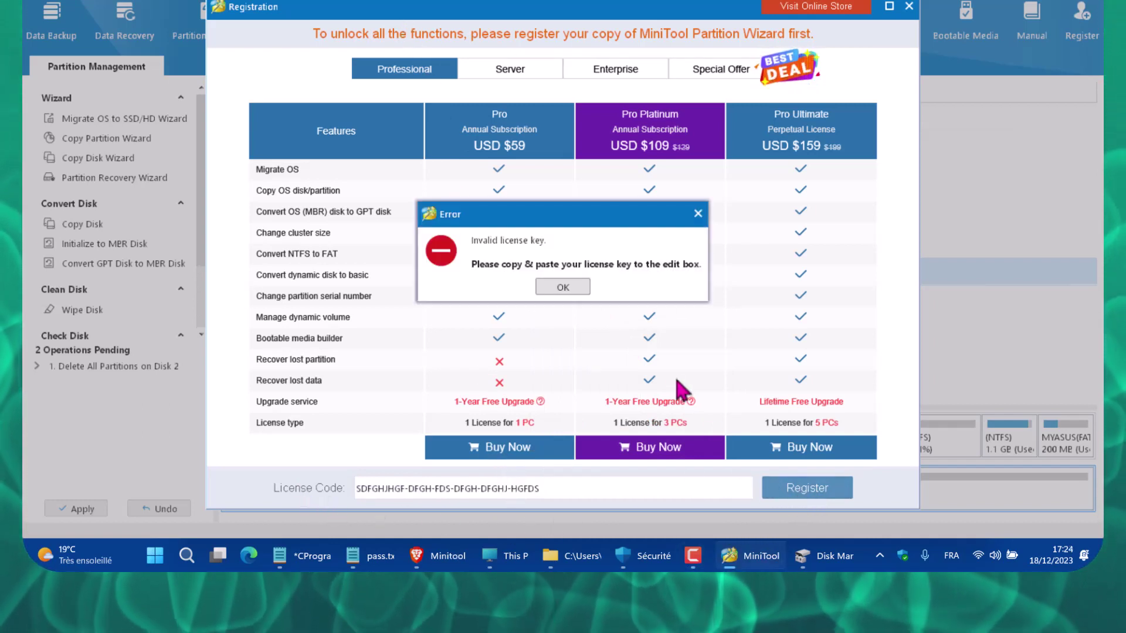
pyautogui.click(565, 288)
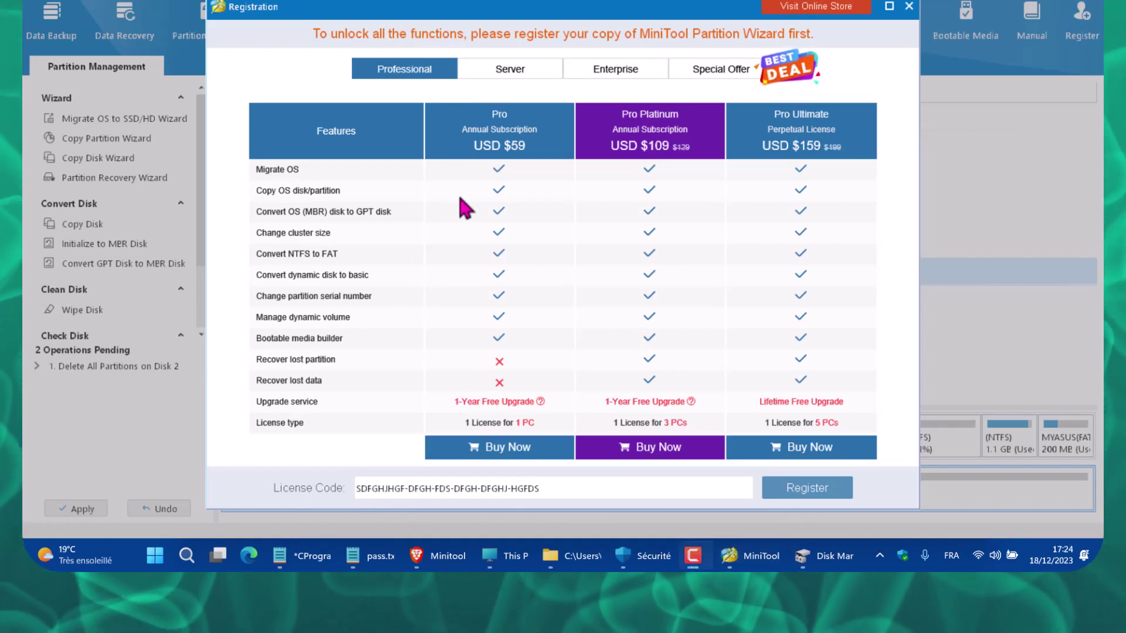
pyautogui.moveTo(556, 487); pyautogui.dragTo(259, 561)
pyautogui.hotkey('ctrl', 'v')
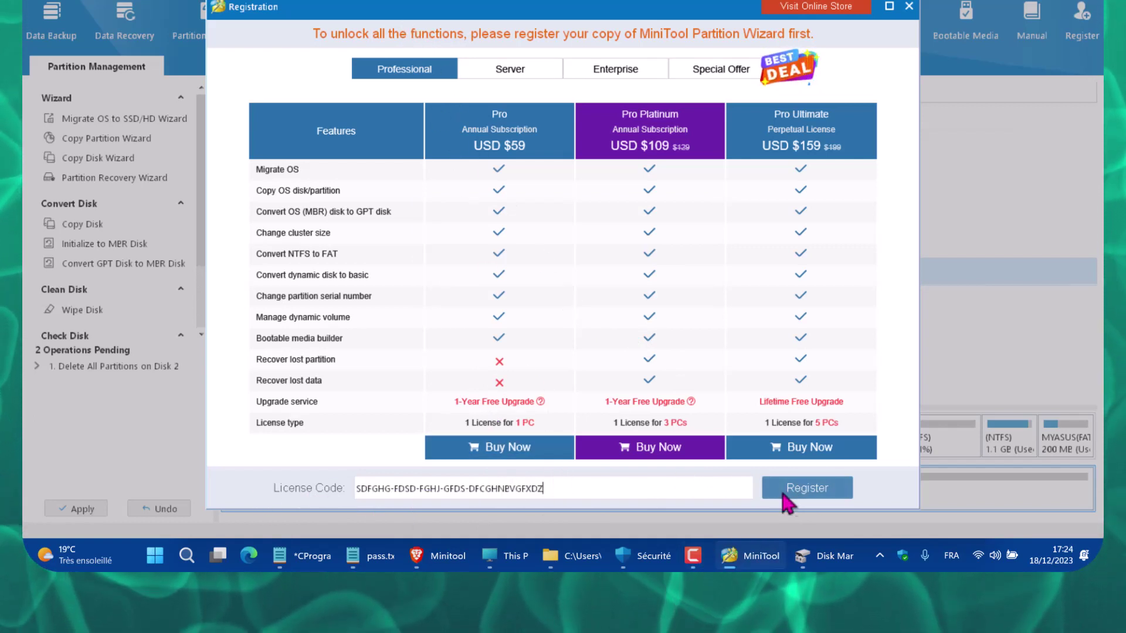
pyautogui.click(819, 502)
pyautogui.click(566, 285)
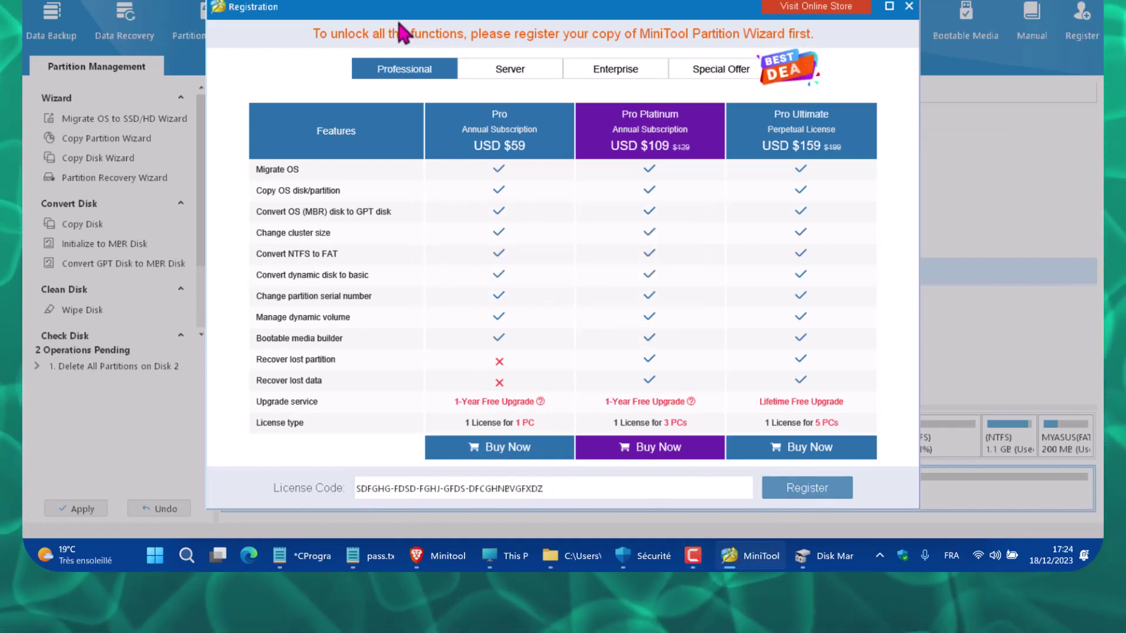
pyautogui.moveTo(555, 490); pyautogui.dragTo(355, 491)
pyautogui.hotkey('ctrl', 'v')
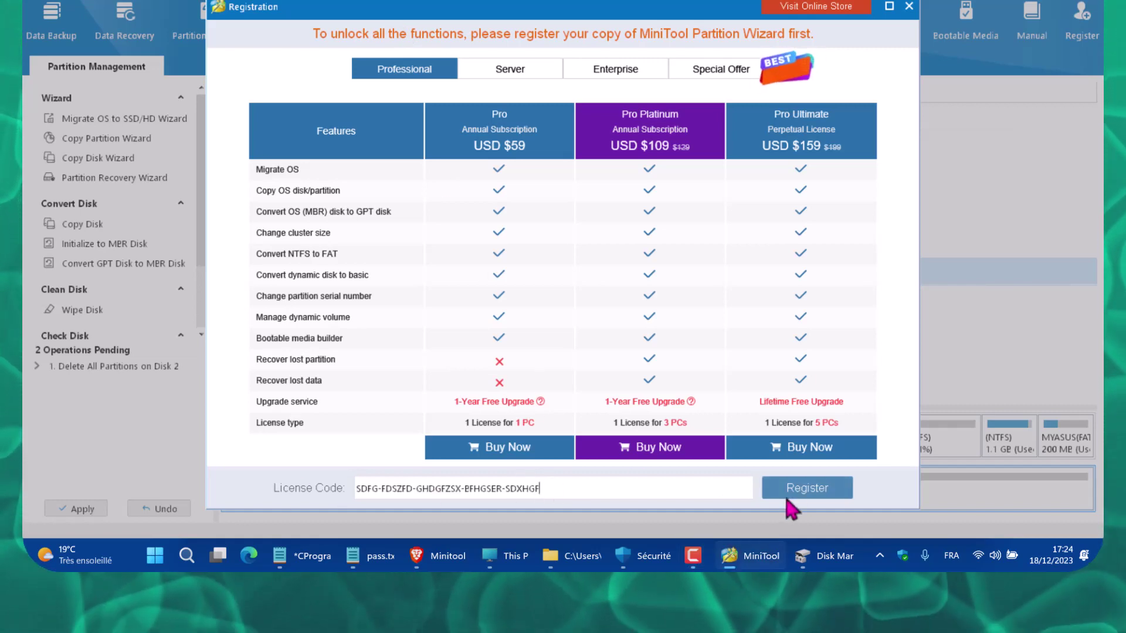
pyautogui.click(815, 499)
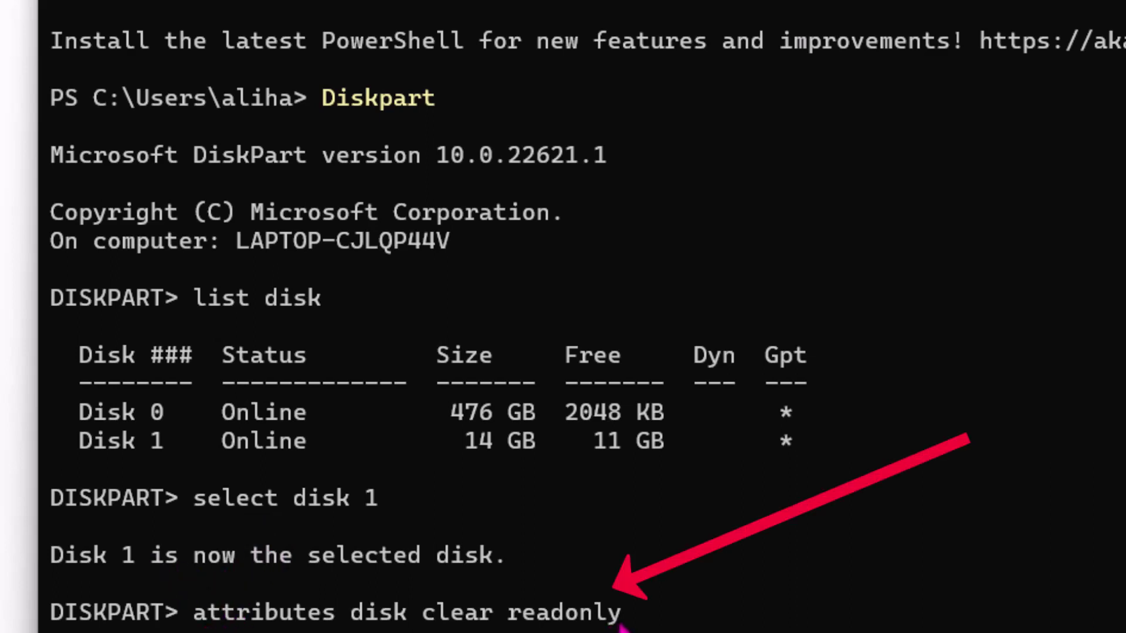
# Switch to the DiskPart terminal, clear disk 1's read-only attribute, clean the disk and create a primary partition
pyautogui.press('Return')
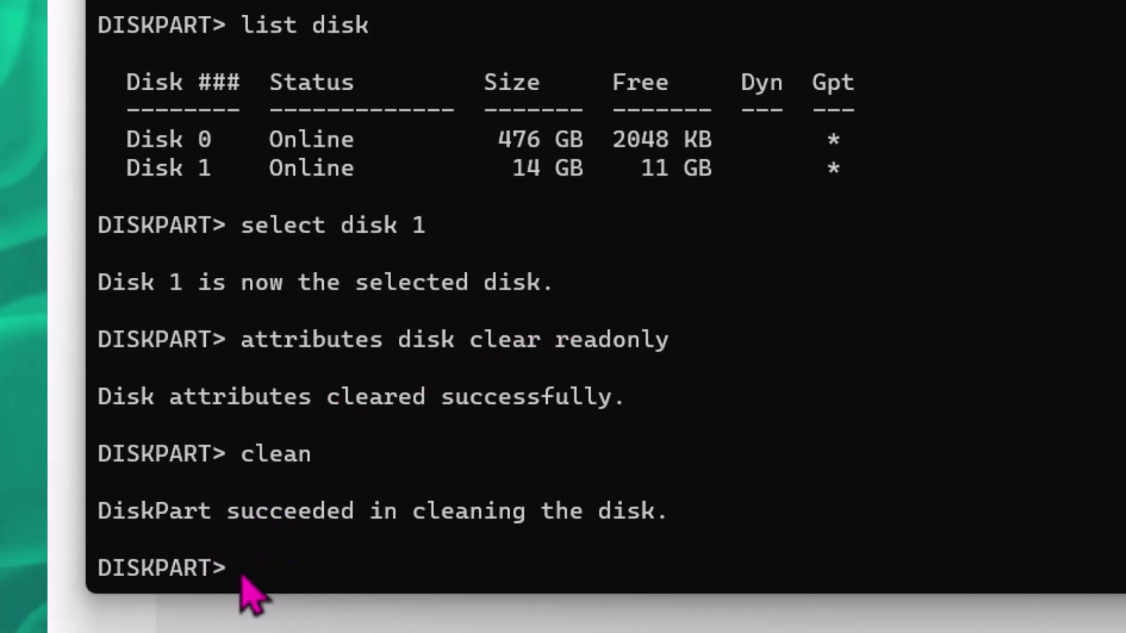
pyautogui.write('create partition primary')
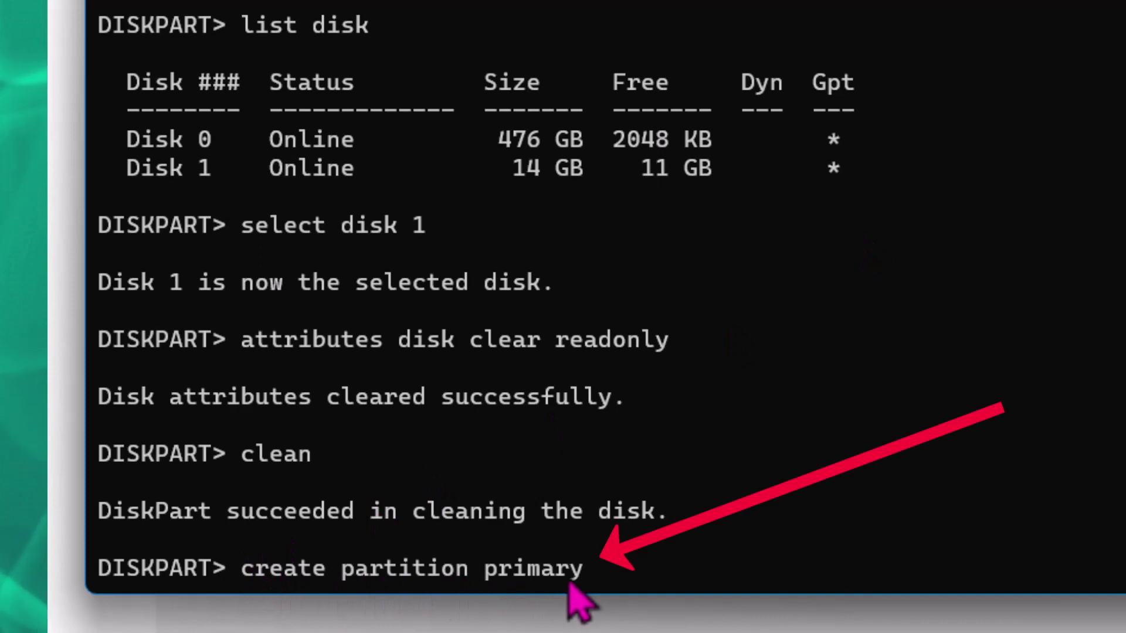
pyautogui.press('Return')
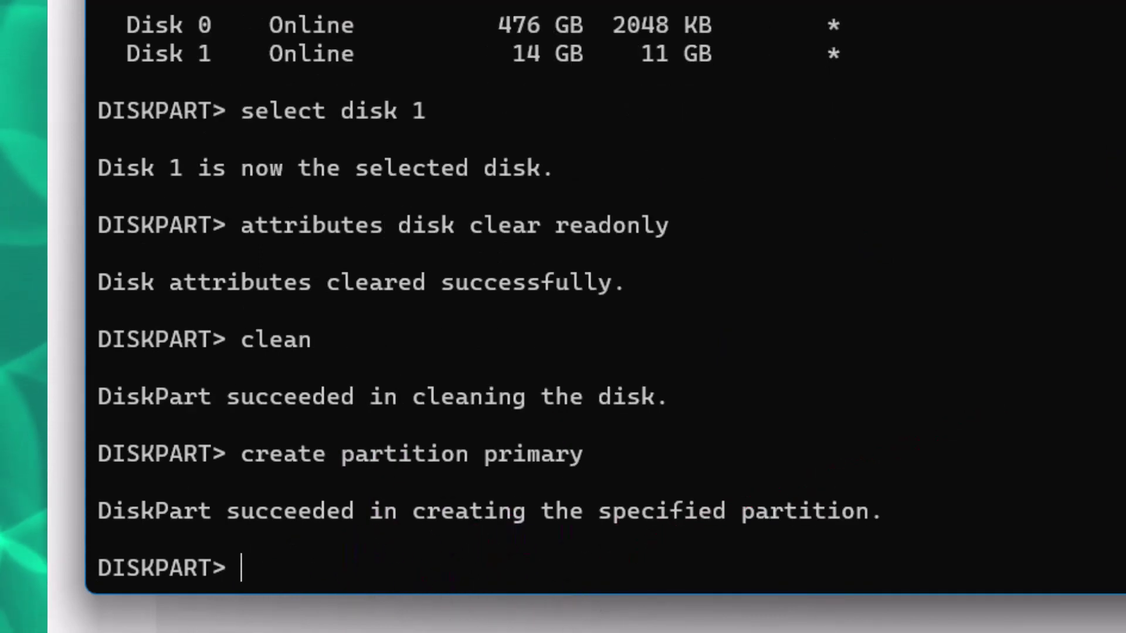
# Select partition 1 in DiskPart and try to mark it as active
pyautogui.write('select partition 1')
pyautogui.press('Return')
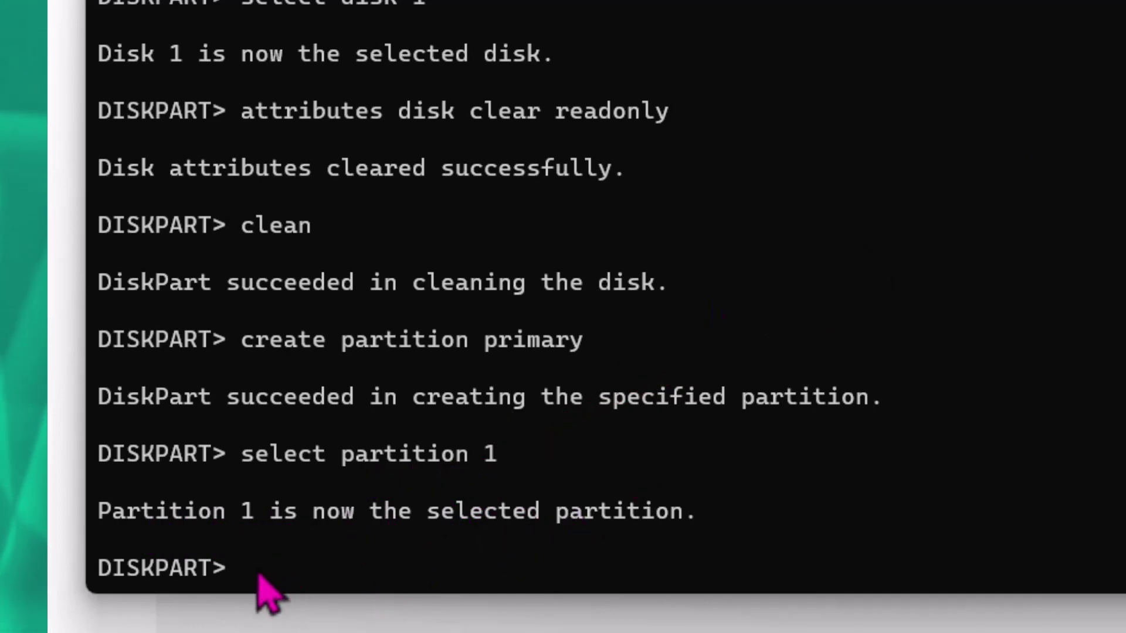
pyautogui.write('active')
pyautogui.press('Return')
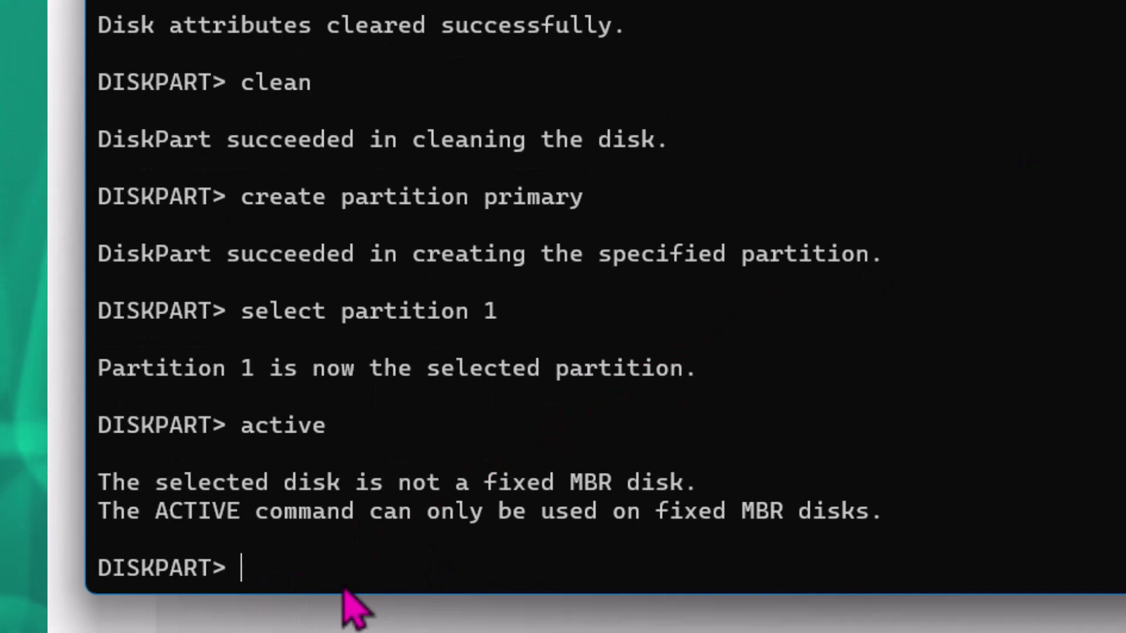
# Quick-format the selected partition as FAT32 and assign it a drive letter
pyautogui.write('format fs=fat32 quick')
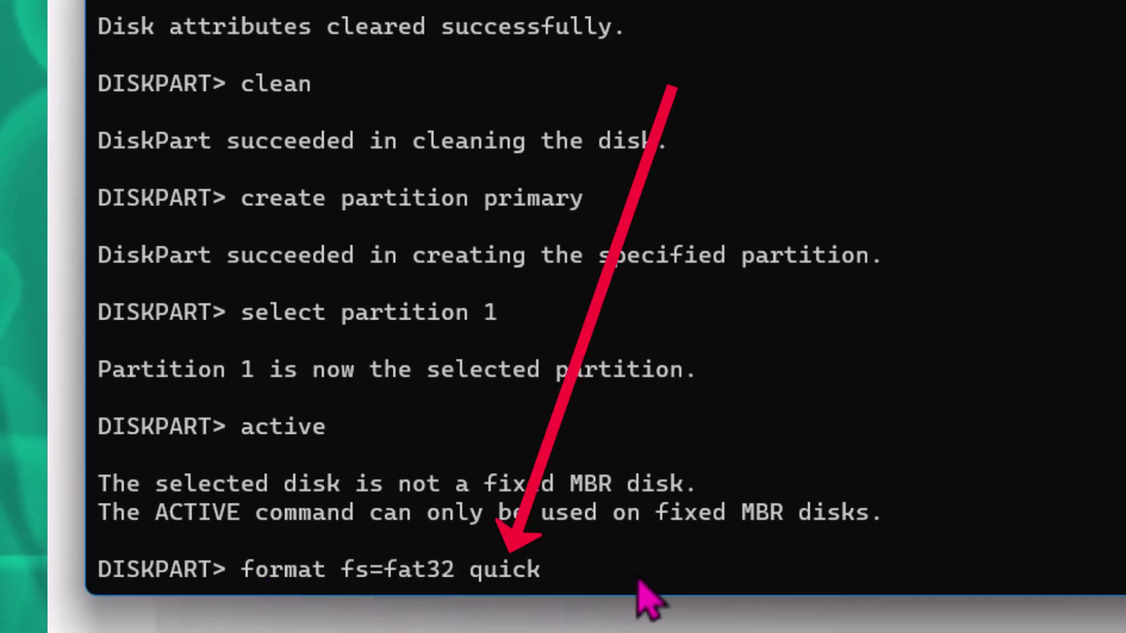
pyautogui.press('Return')
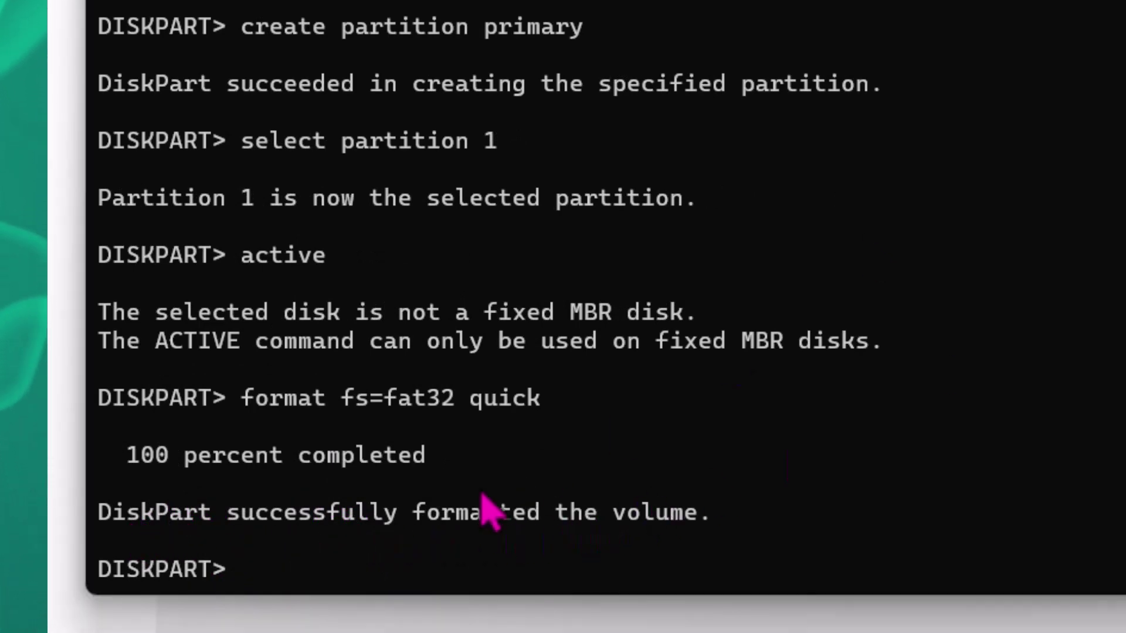
pyautogui.write('assign')
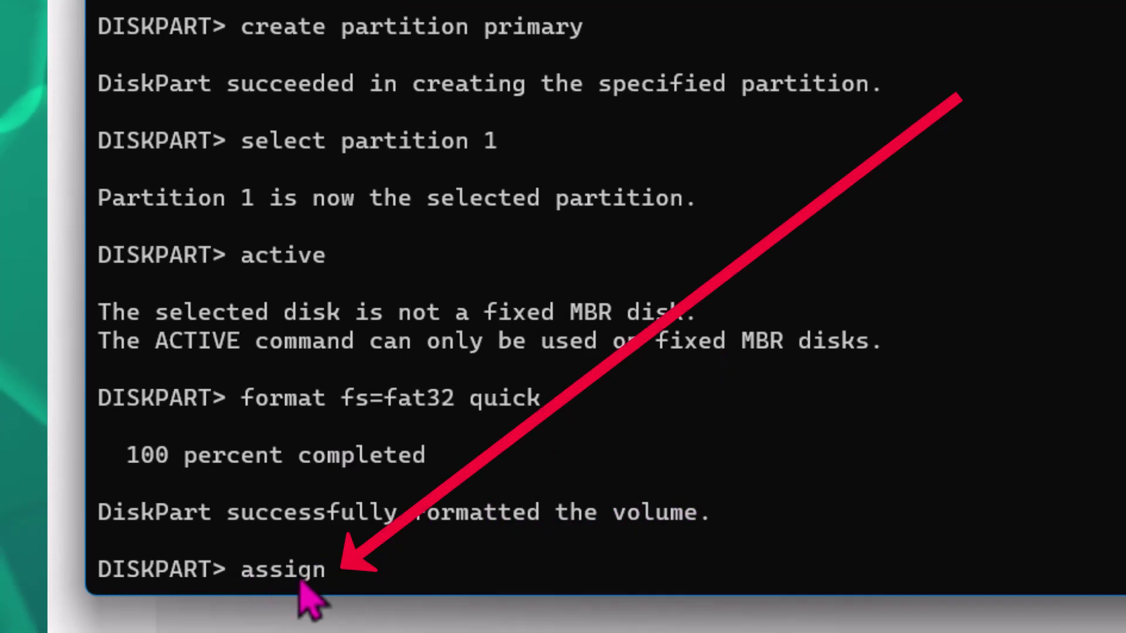
pyautogui.press('Return')
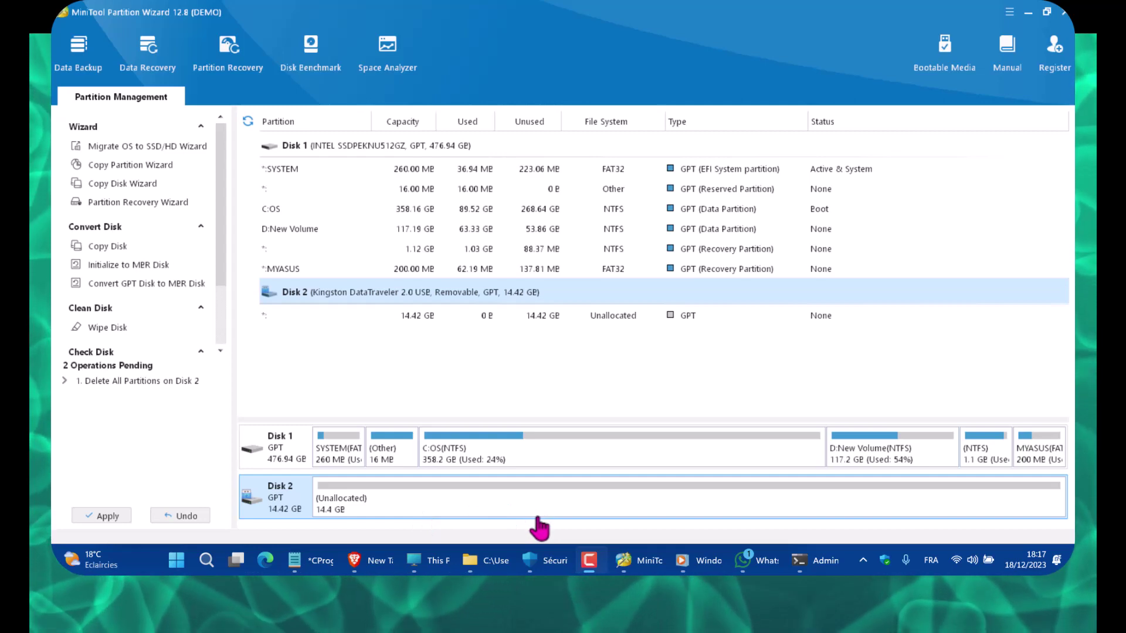
# Switch to This PC in File Explorer, inspect the contents of USB Drive (F:), and return to the drive list
pyautogui.moveTo(434, 567)
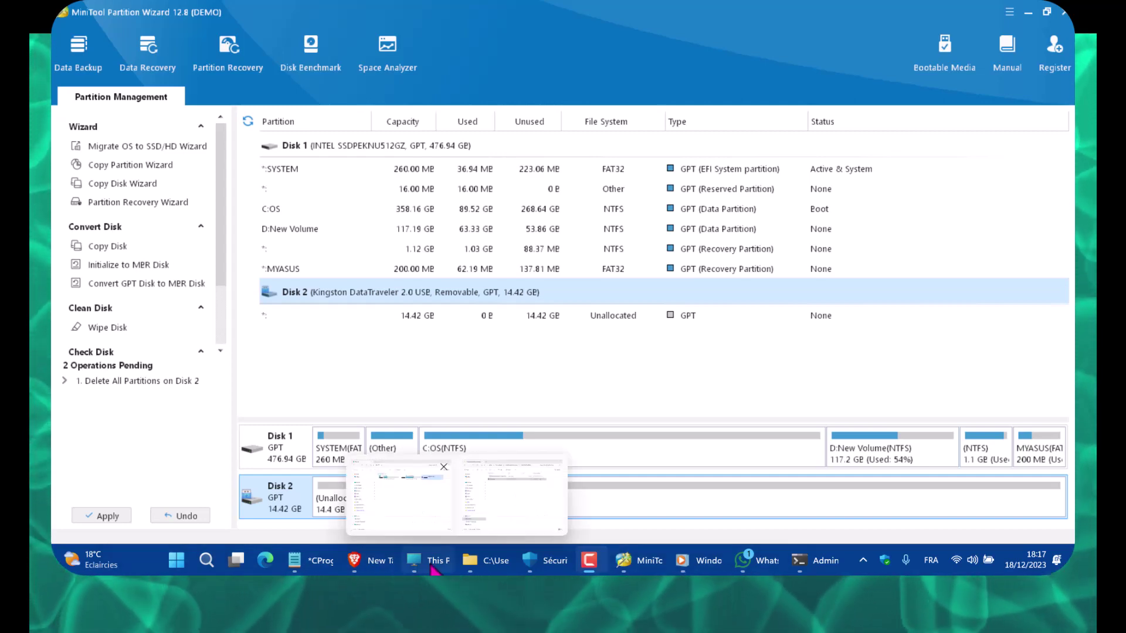
pyautogui.click(399, 496)
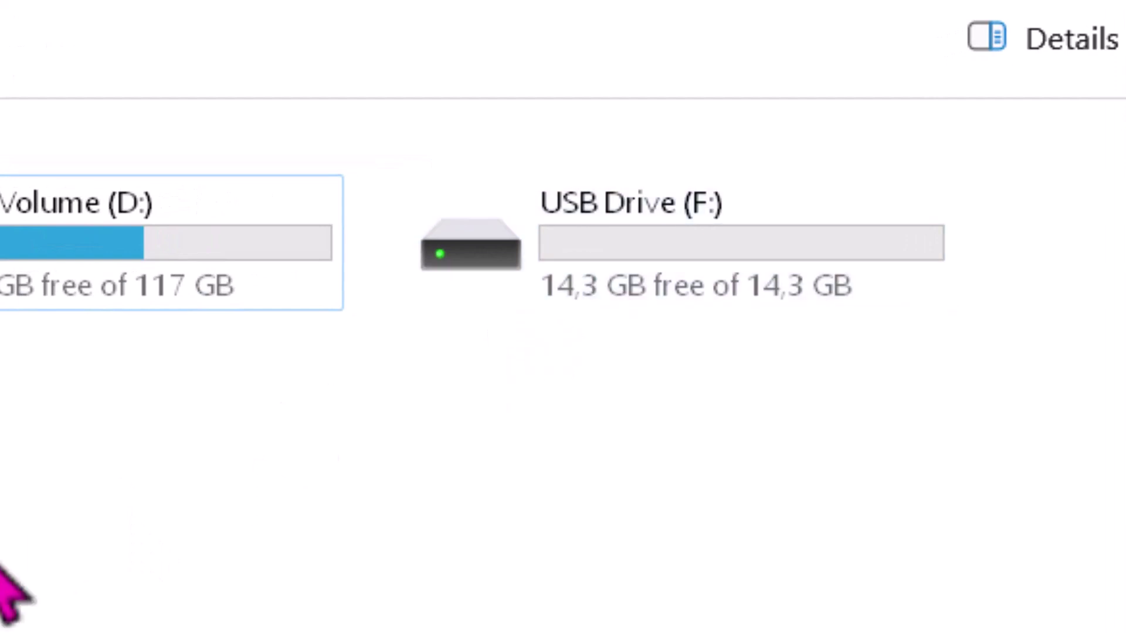
pyautogui.rightClick(3, 551)
pyautogui.press('Escape')
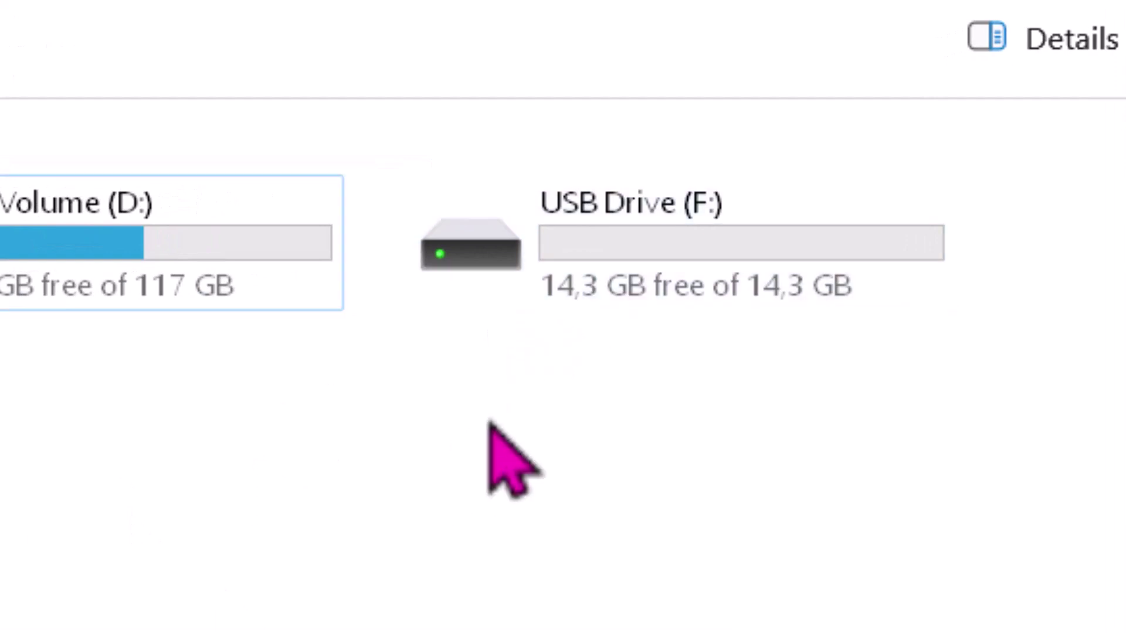
pyautogui.click(576, 258)
pyautogui.rightClick(586, 264)
pyautogui.click(643, 387)
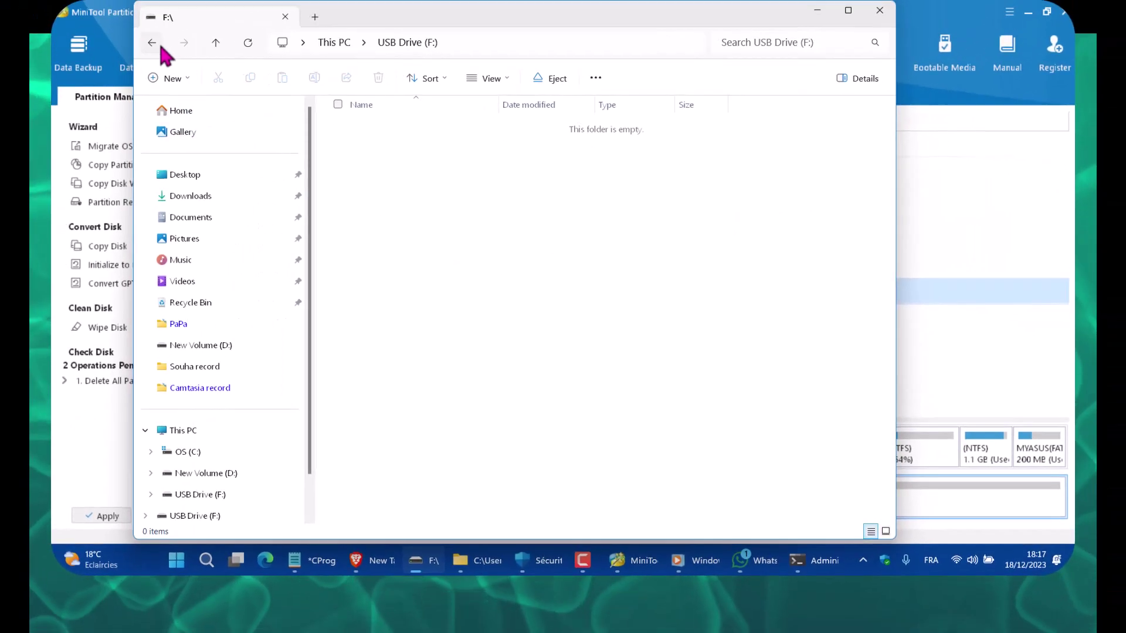
pyautogui.click(154, 44)
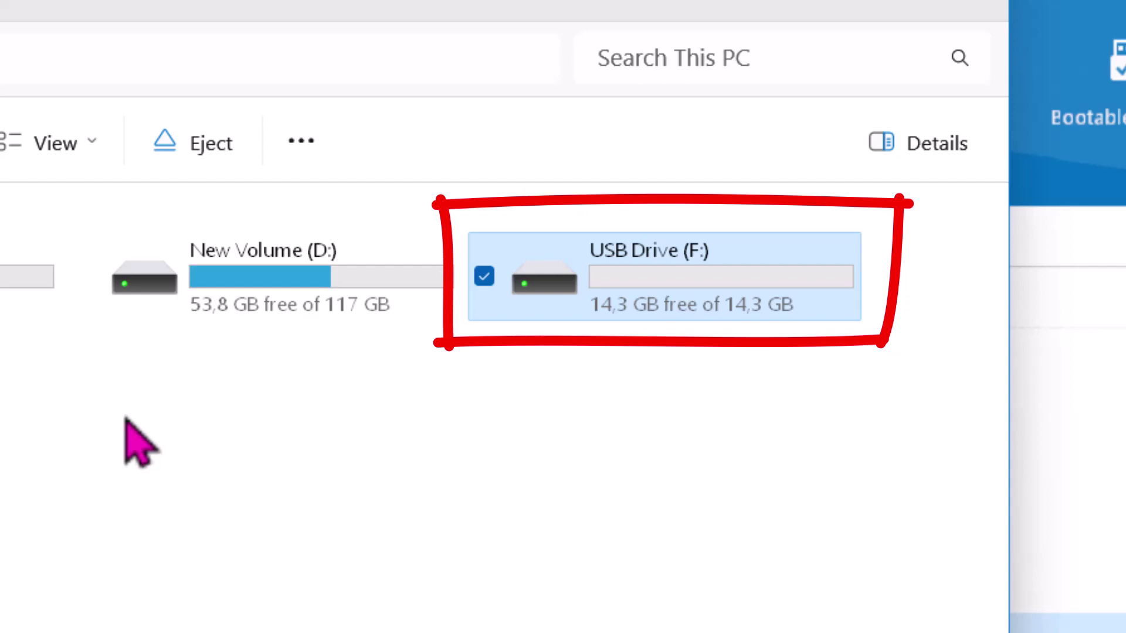
# Check the file system and capacity in the properties of USB Drive (F:), and close the properties
pyautogui.rightClick(572, 273)
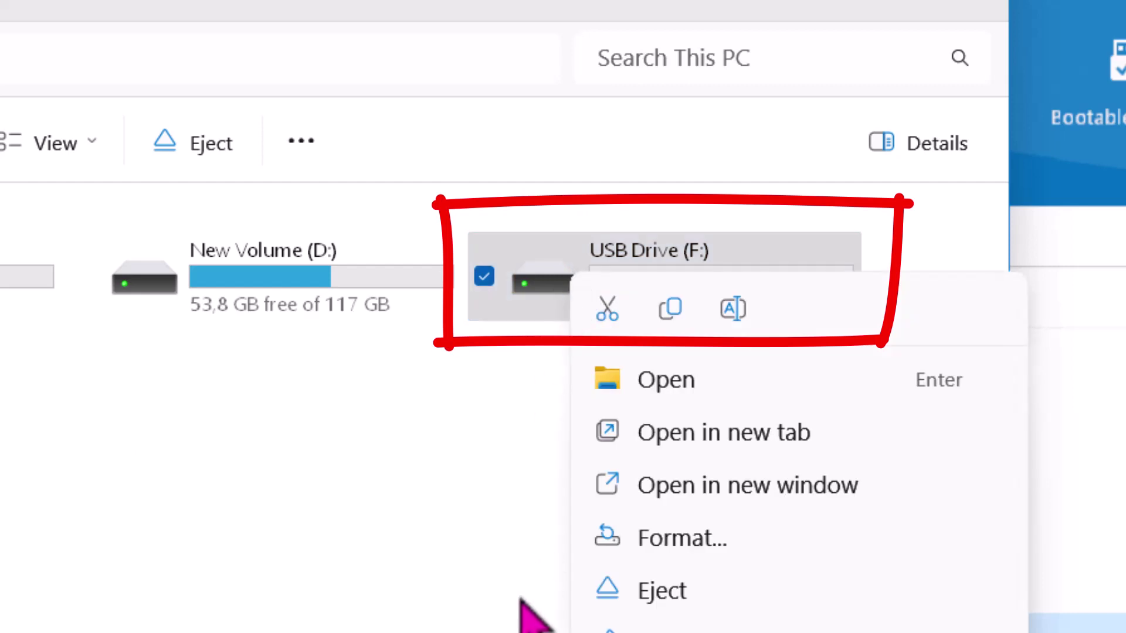
pyautogui.click(645, 611)
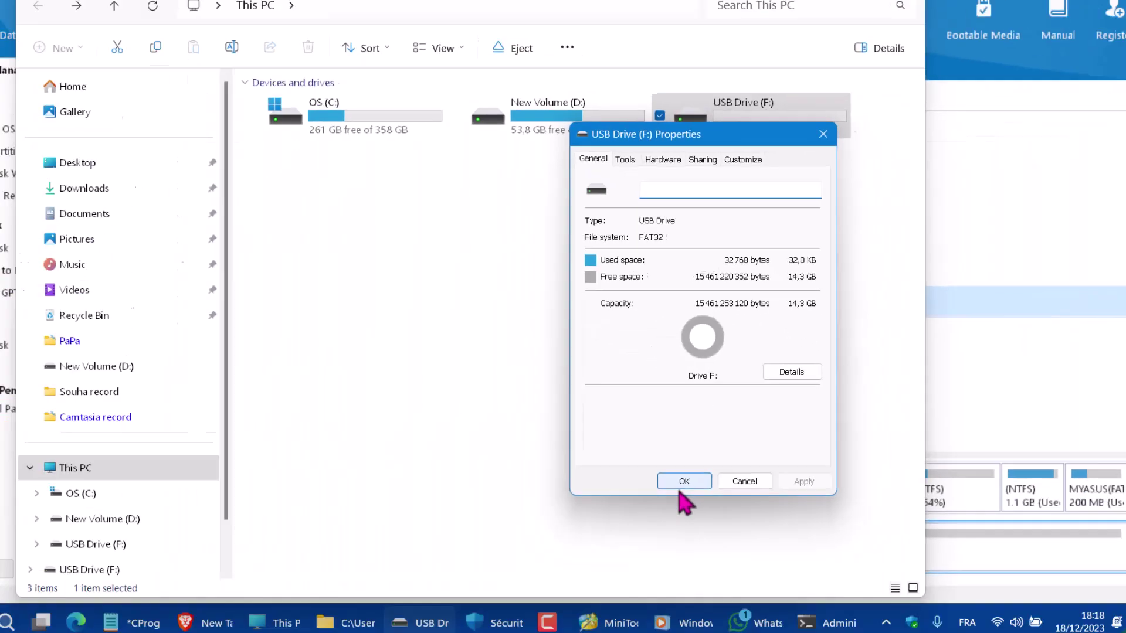
pyautogui.click(678, 487)
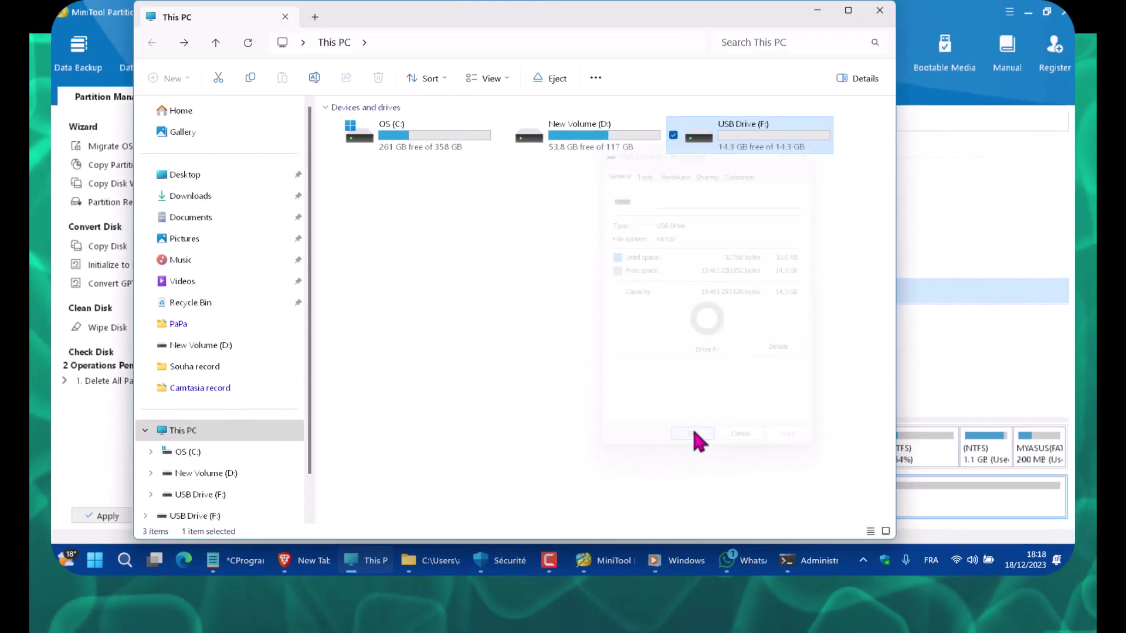